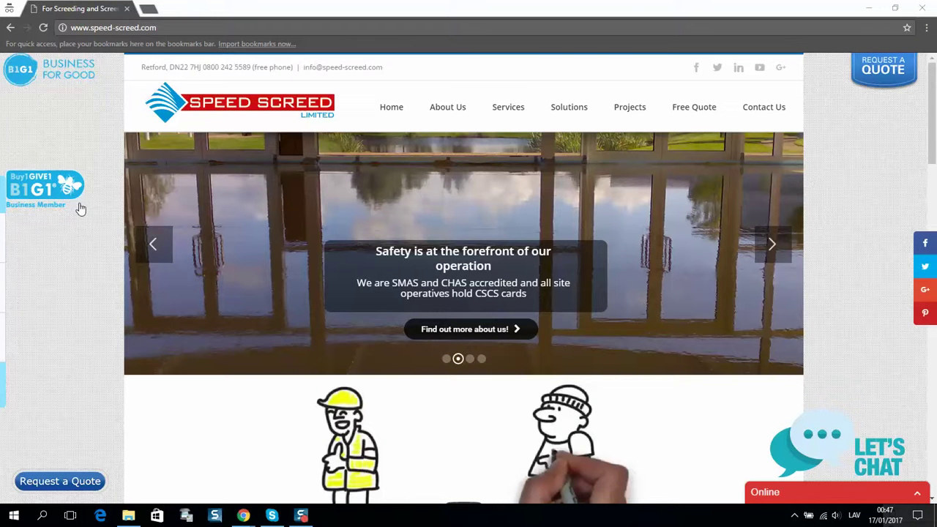
Check the B1G1 panel, then load the login page from the Services page URL.
left_click(40, 191)
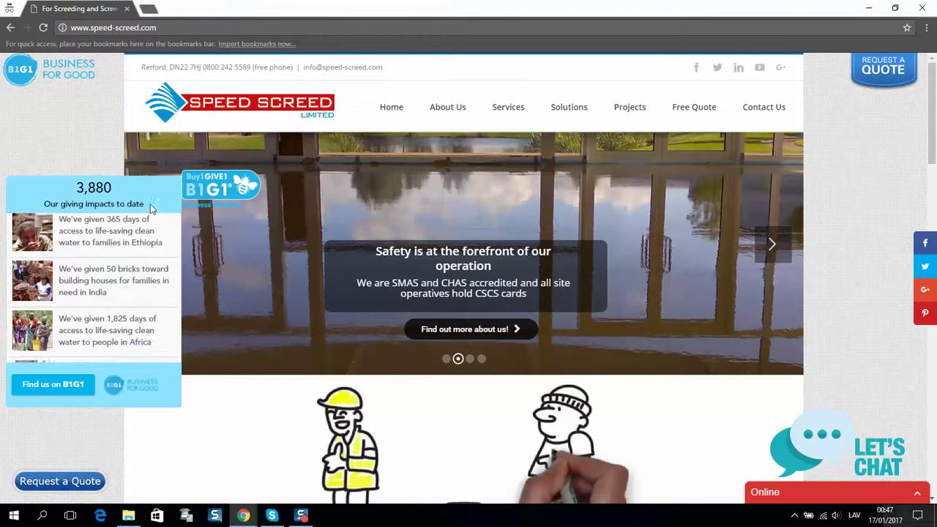
left_click(196, 199)
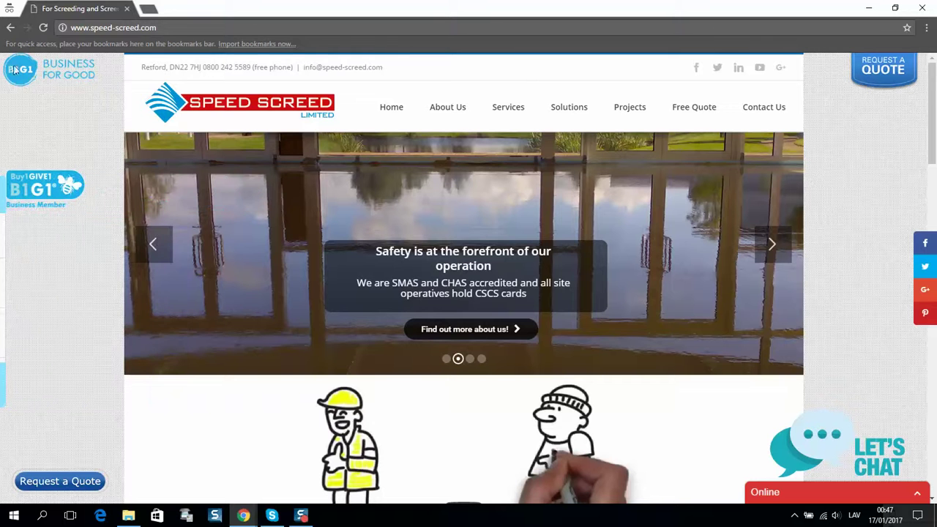
mouse_move(514, 126)
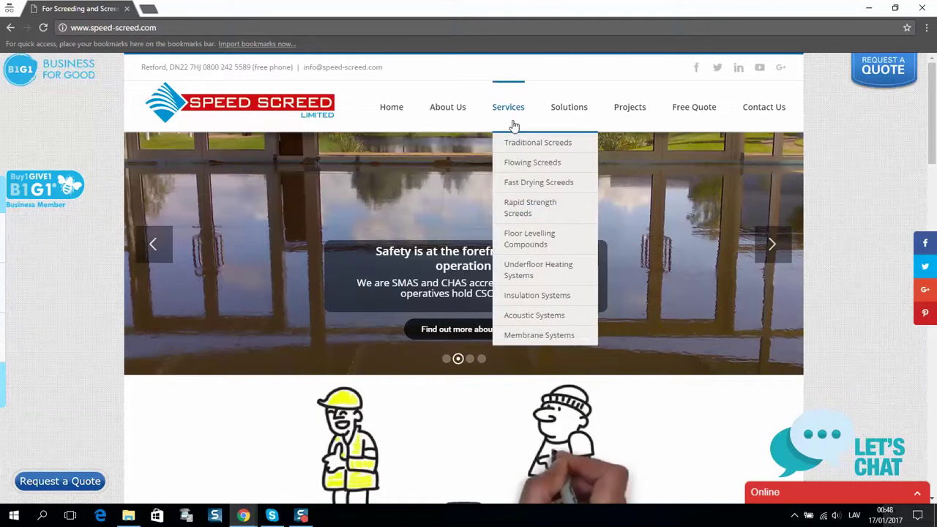
left_click(508, 110)
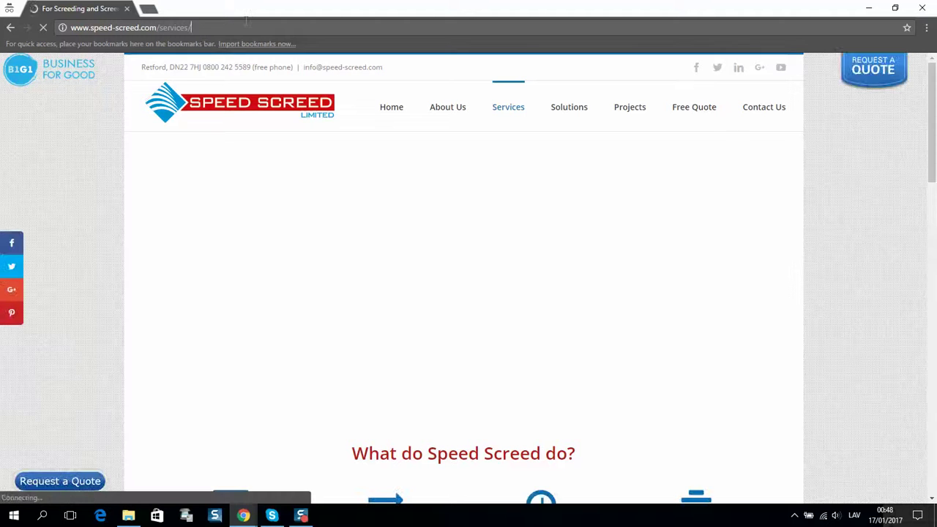
type("login")
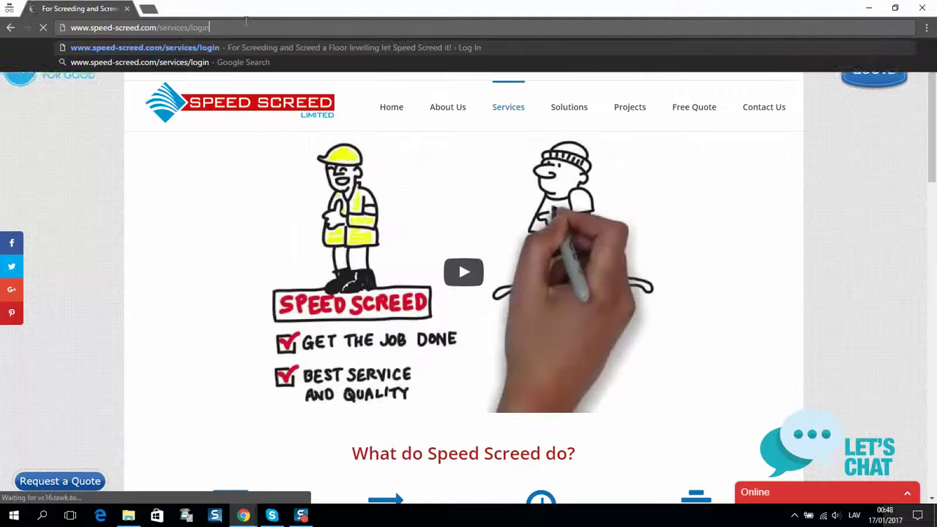
key("Return")
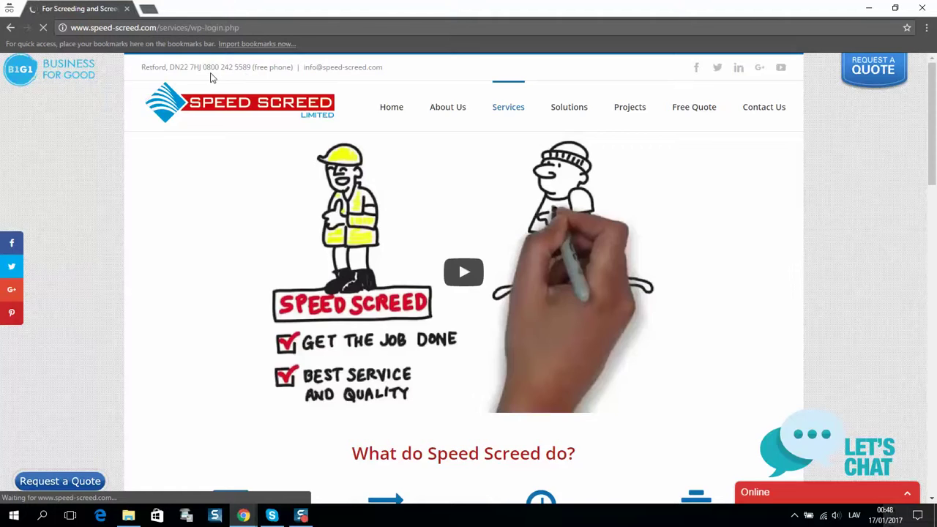
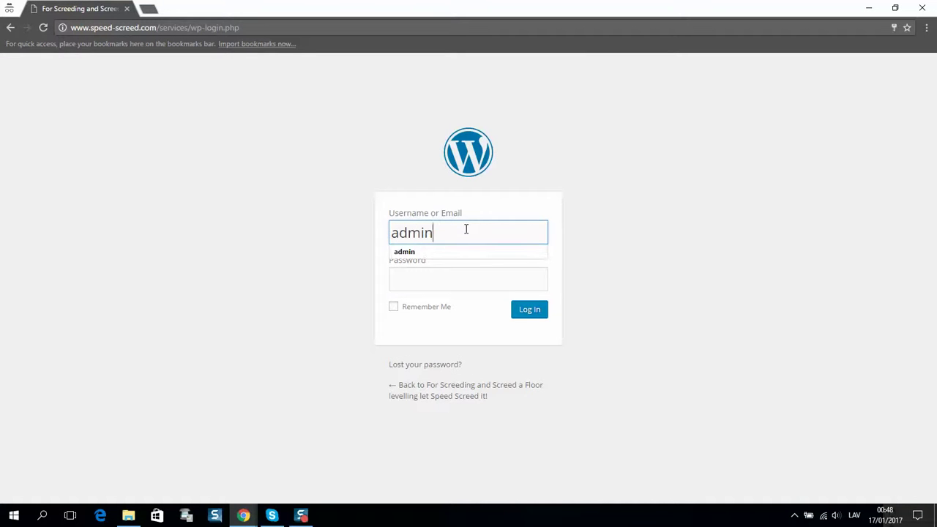
Log in to the WordPress admin with the site's username and password.
key("Tab")
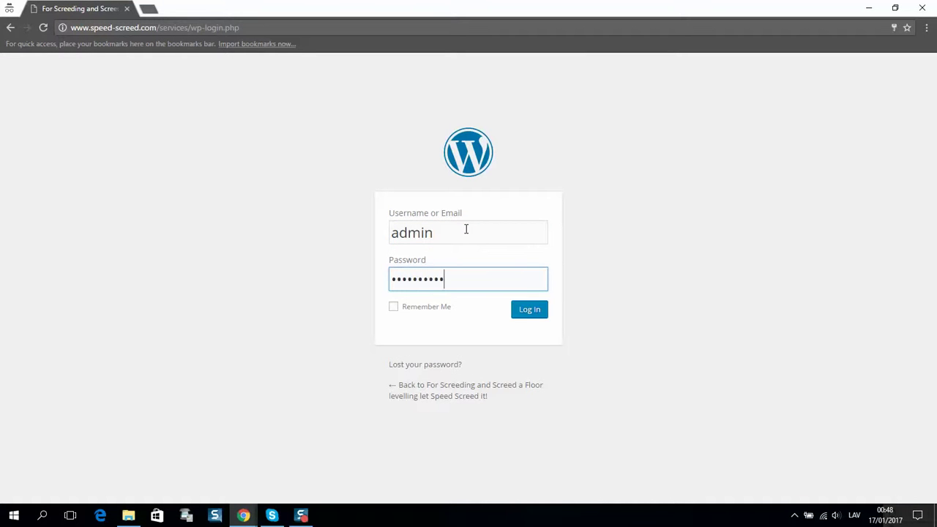
key("Return")
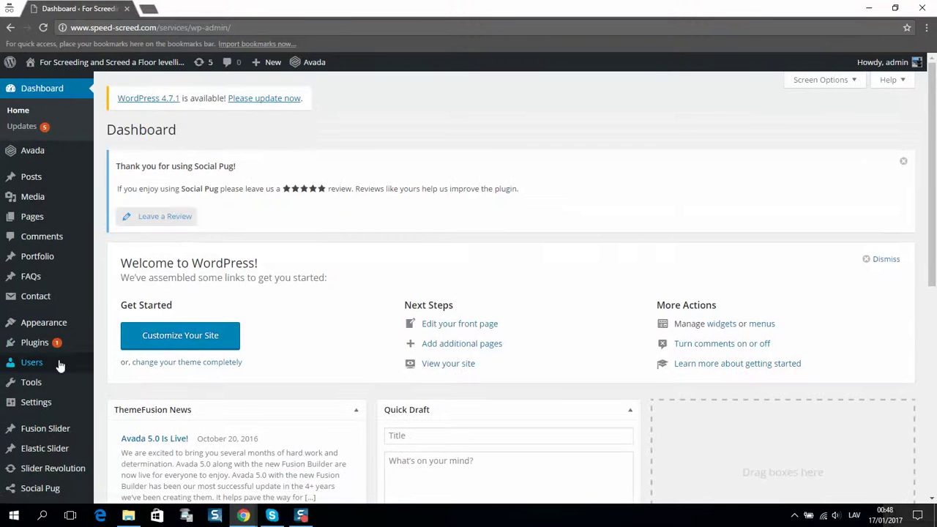
Search Plugins > Add New for 'Sliding Widgets', then install and activate version 1.4.5.
mouse_move(56, 345)
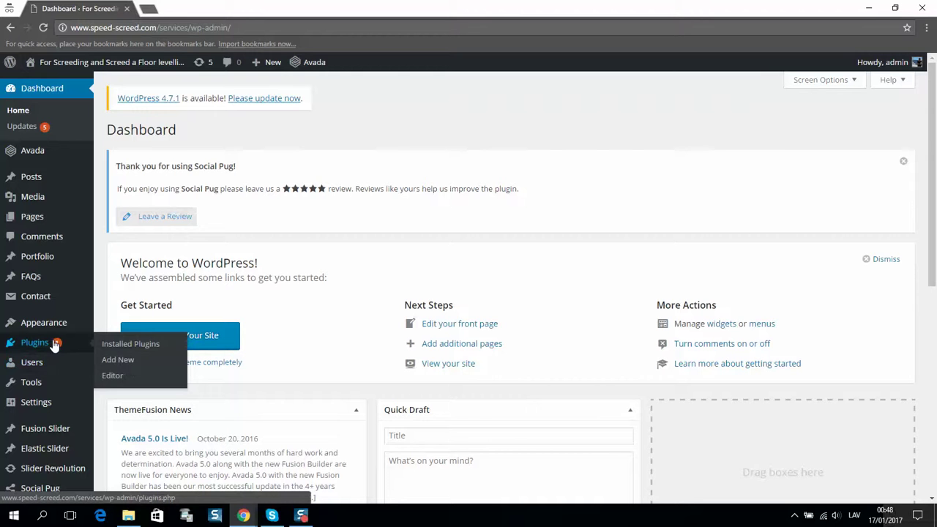
left_click(174, 359)
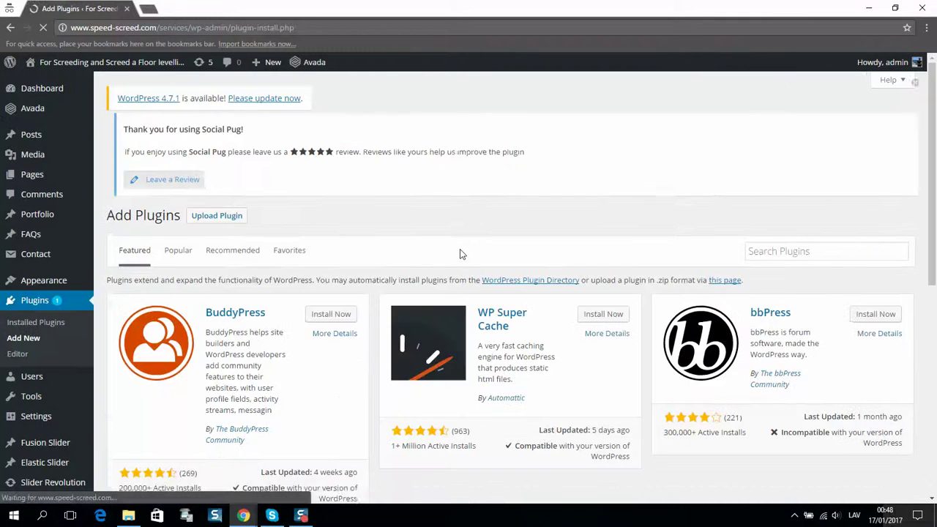
left_click(772, 265)
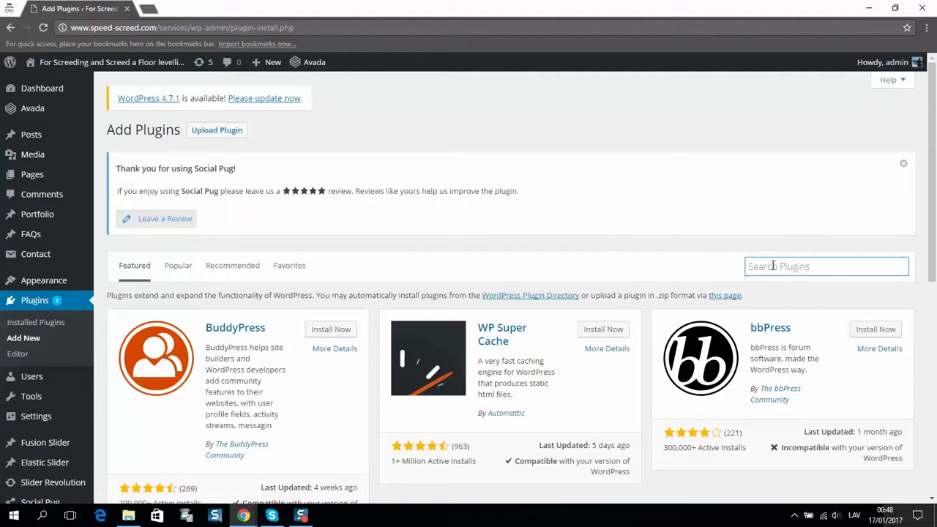
type("Sliding Widgets")
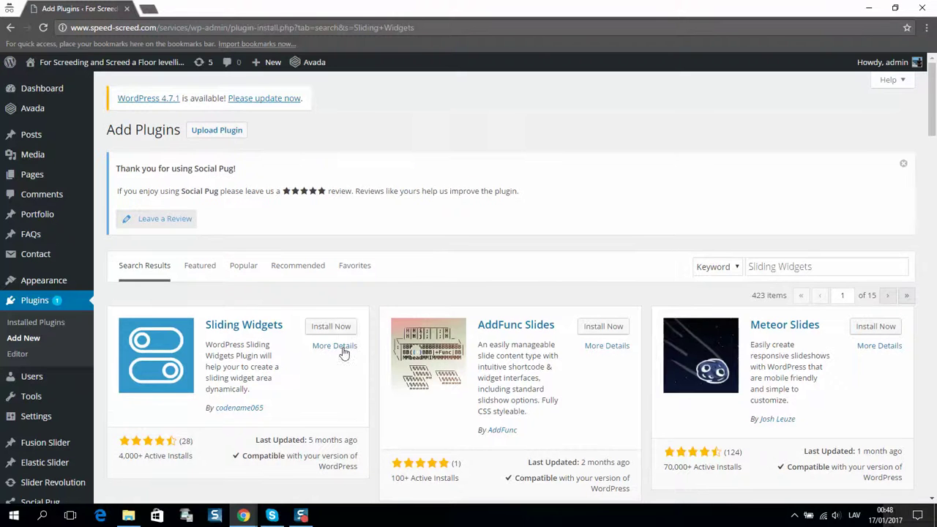
left_click(331, 326)
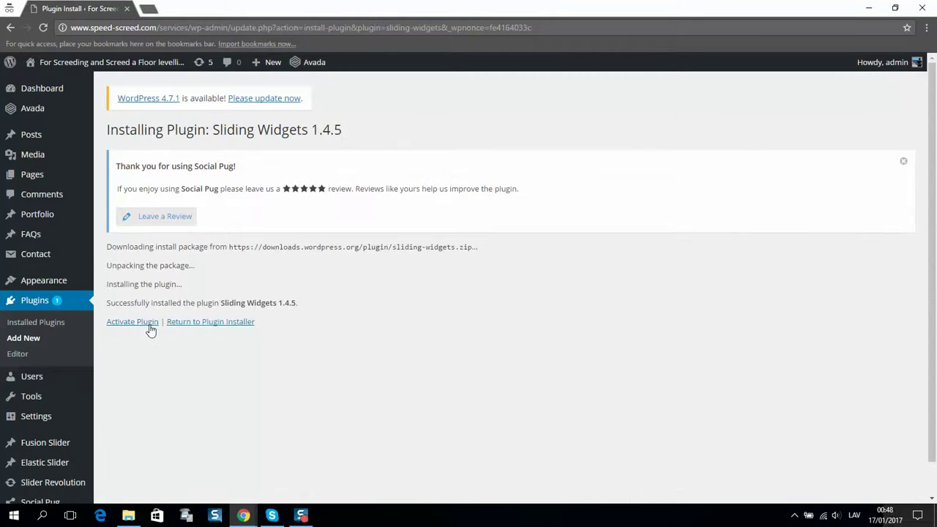
left_click(153, 328)
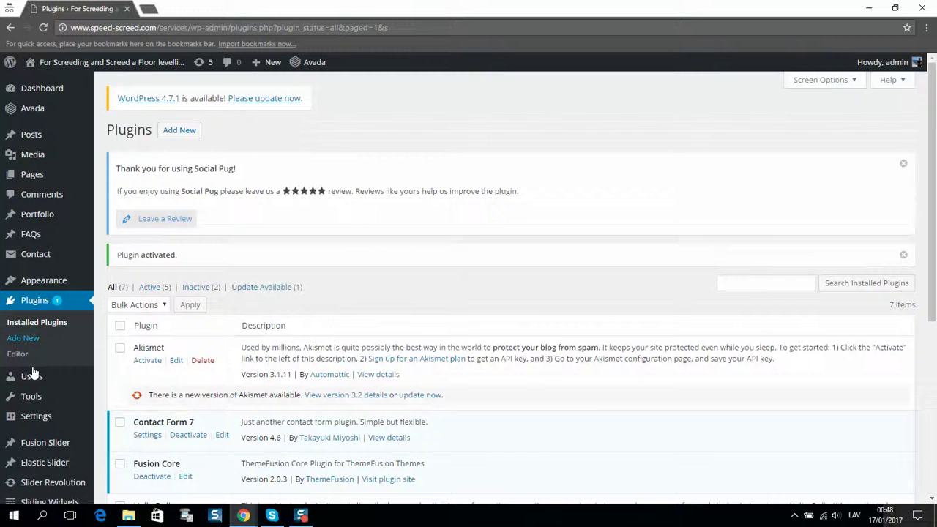
In the Sliding Widgets settings, set Box Width to 300 px and Box Height to 396 px.
scroll(33, 373, "down", 2)
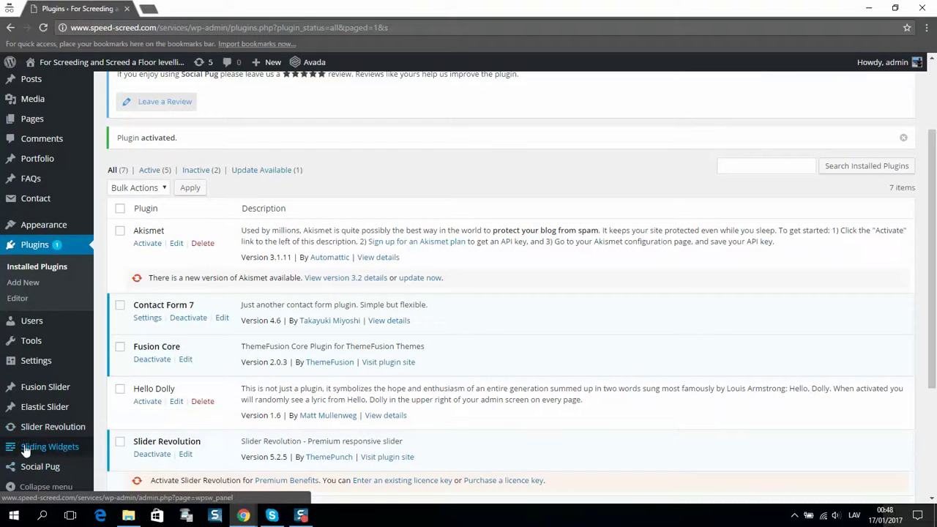
left_click(33, 447)
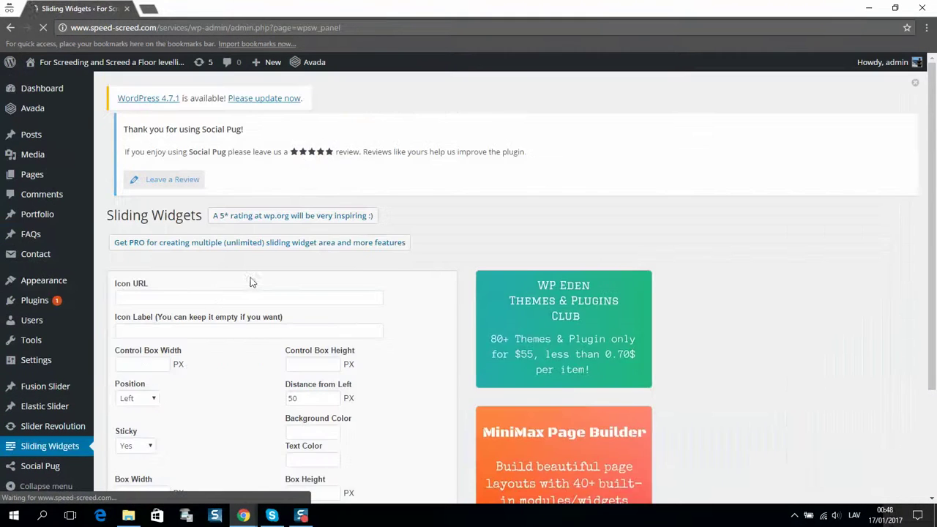
scroll(270, 251, "down", 2)
left_click(139, 349)
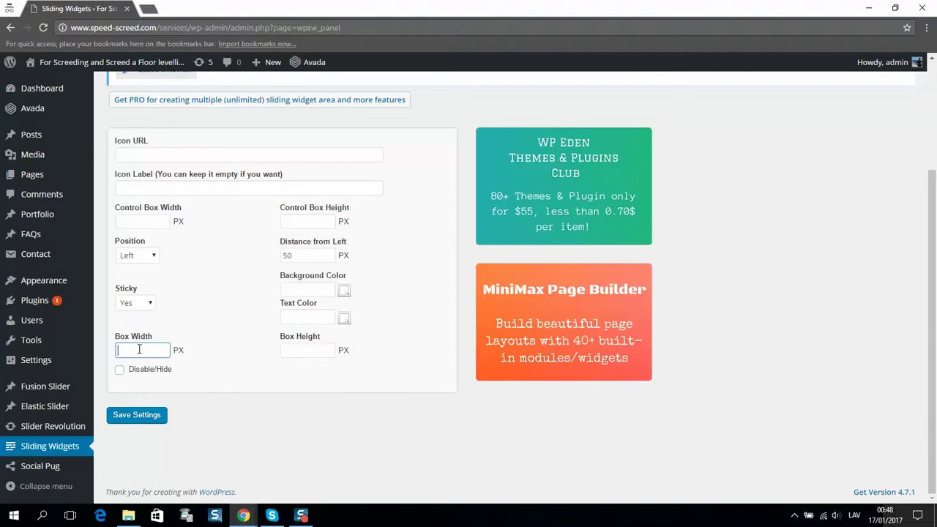
left_click(125, 365)
left_click(313, 347)
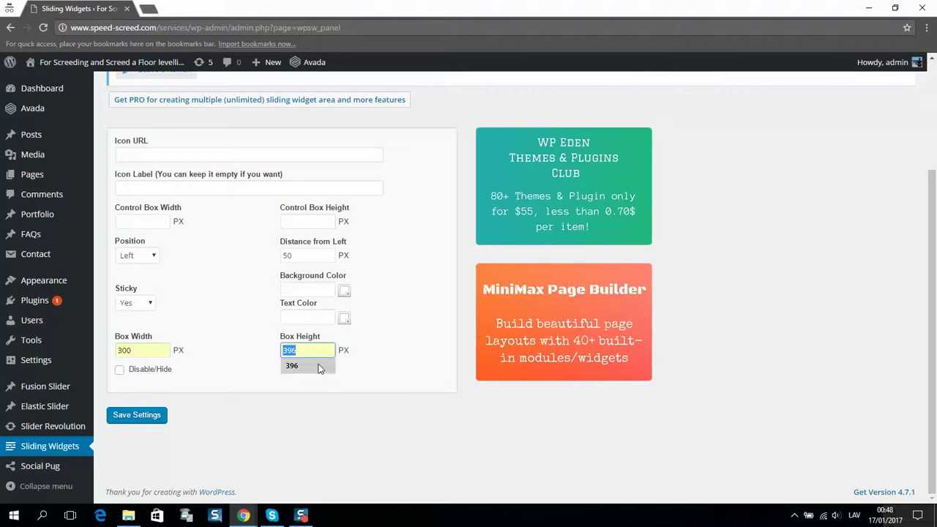
left_click(322, 370)
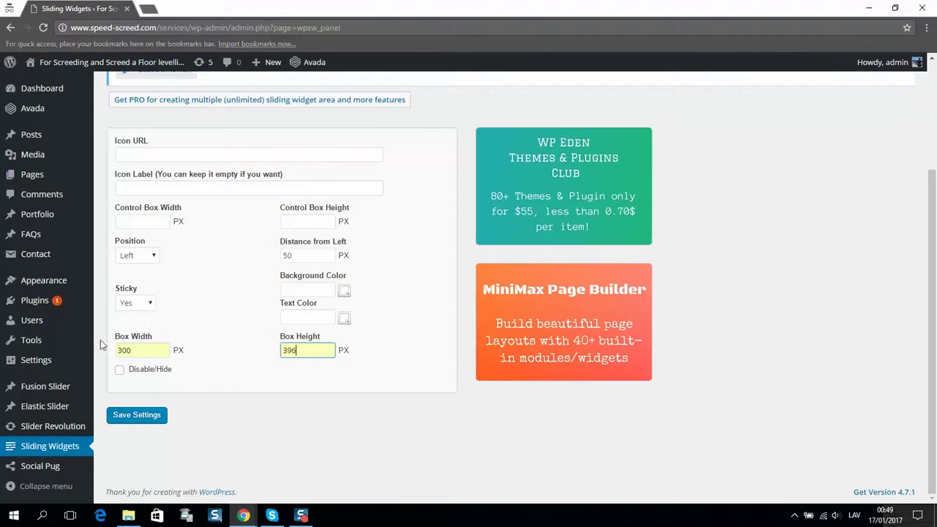
left_click(139, 350)
double_click(139, 350)
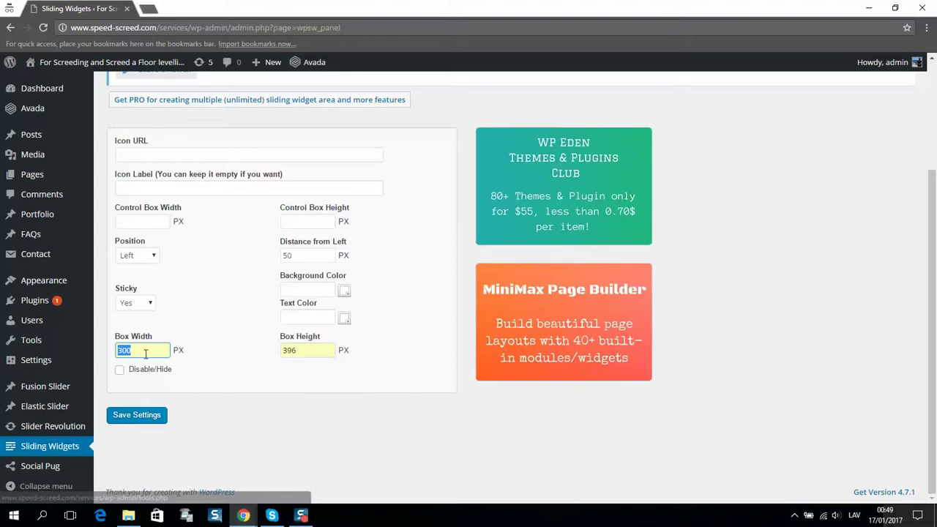
scroll(184, 240, "up", 2)
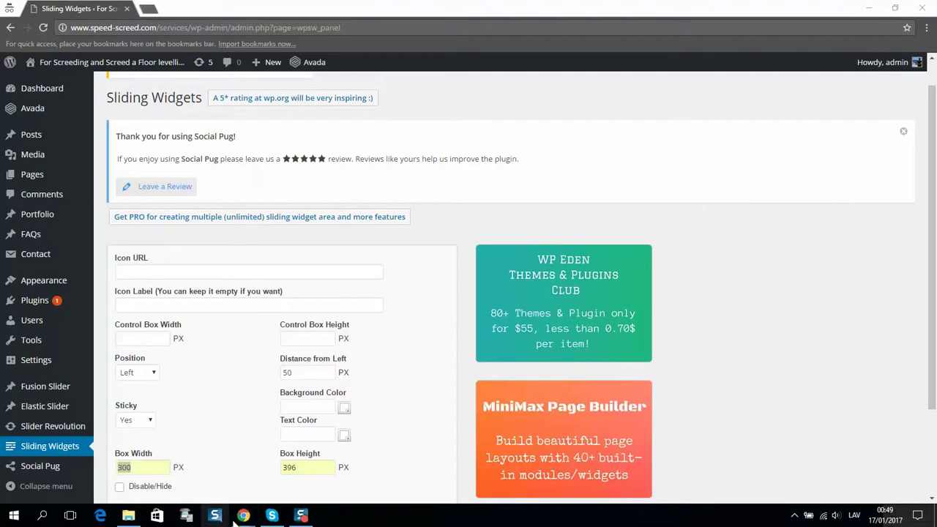
Bring up the main site's Sliding Widgets settings page in the other browser window.
mouse_move(243, 515)
left_click(204, 275)
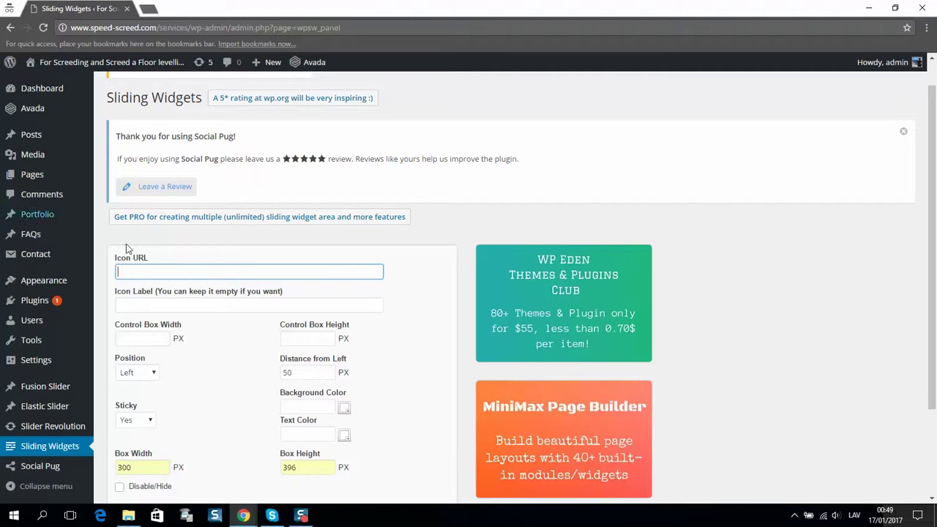
scroll(196, 296, "down", 2)
mouse_move(243, 515)
left_click(195, 492)
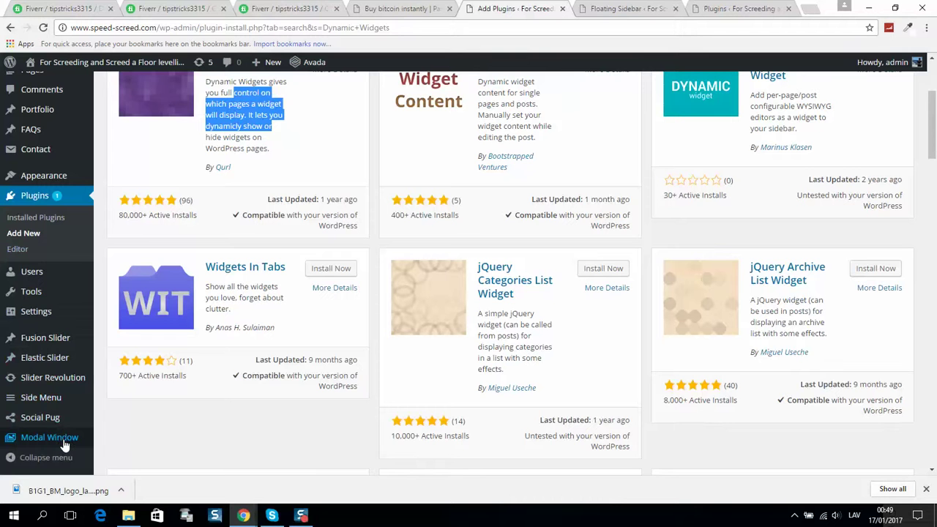
mouse_move(67, 379)
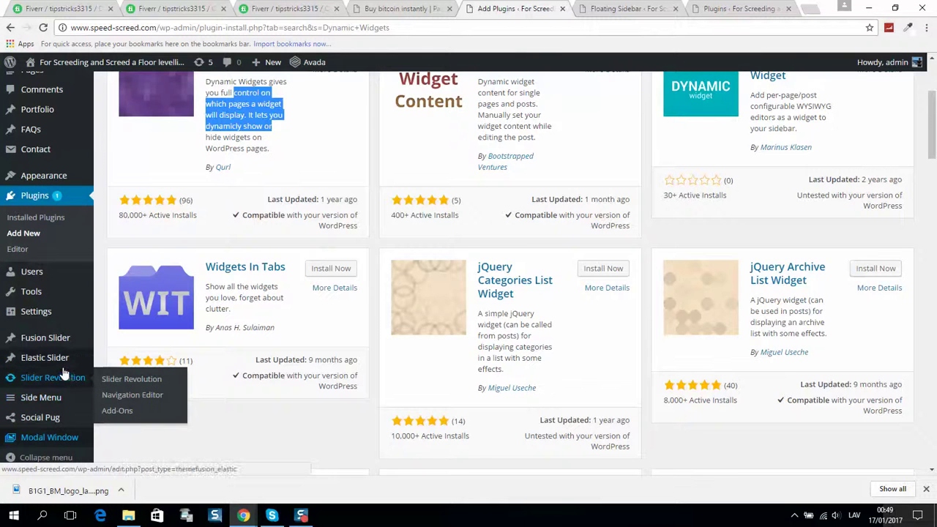
scroll(64, 380, "down", 3)
left_click(393, 7)
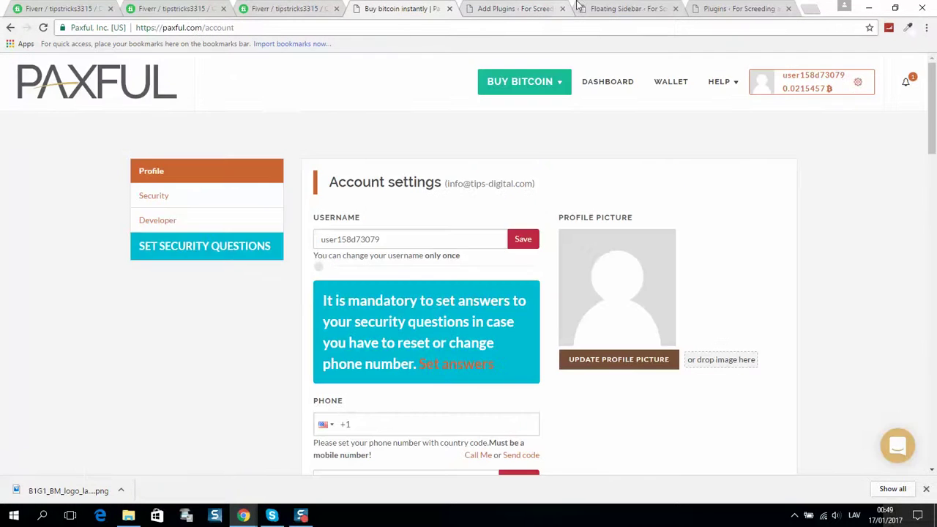
left_click(601, 8)
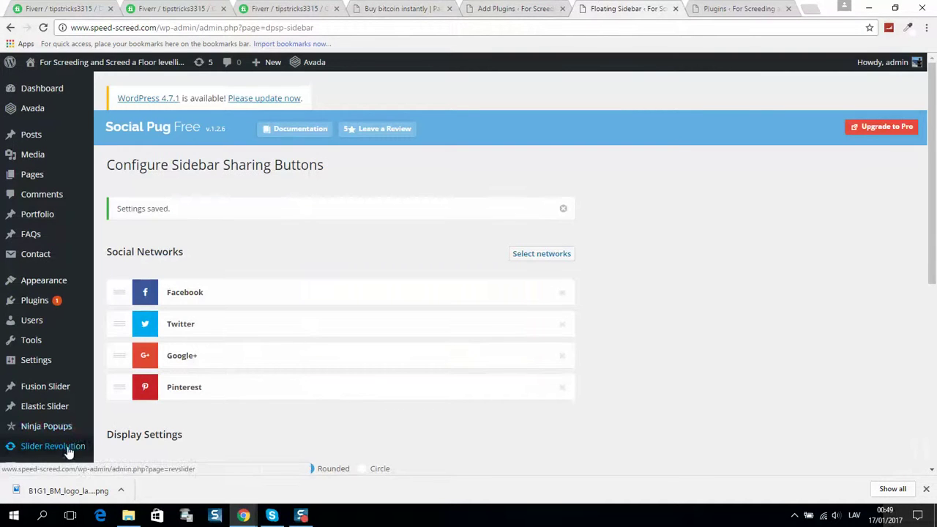
scroll(67, 449, "down", 1)
left_click(925, 488)
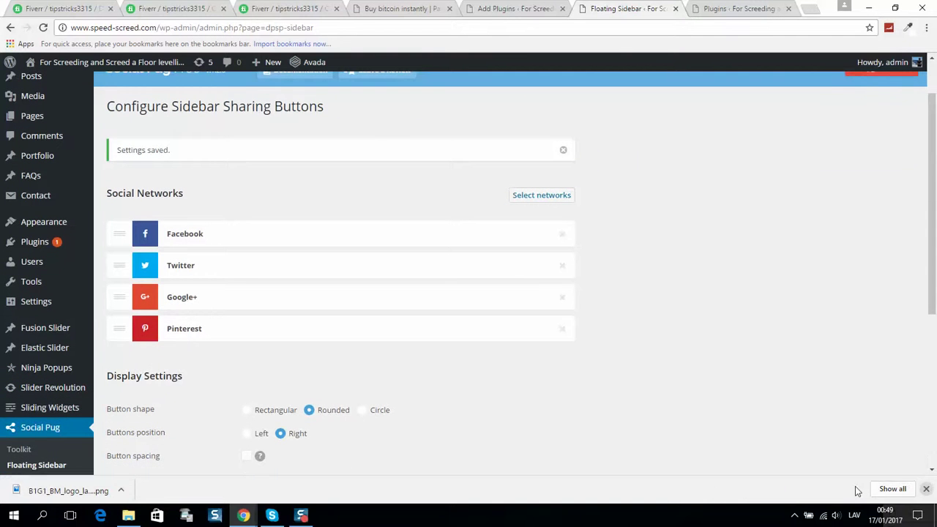
left_click(45, 410)
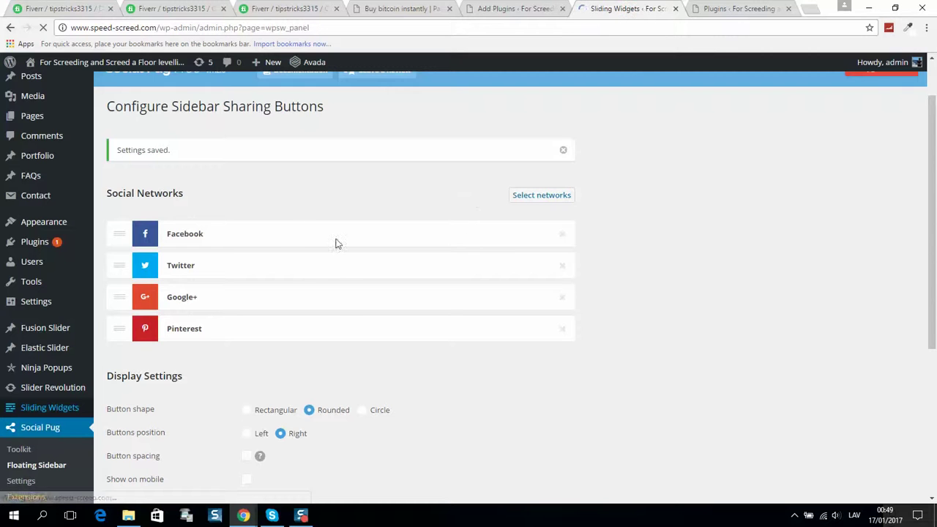
Copy the main site's lapa.png Icon URL into the services site's Icon URL field.
left_click(345, 212)
key("ctrl+a")
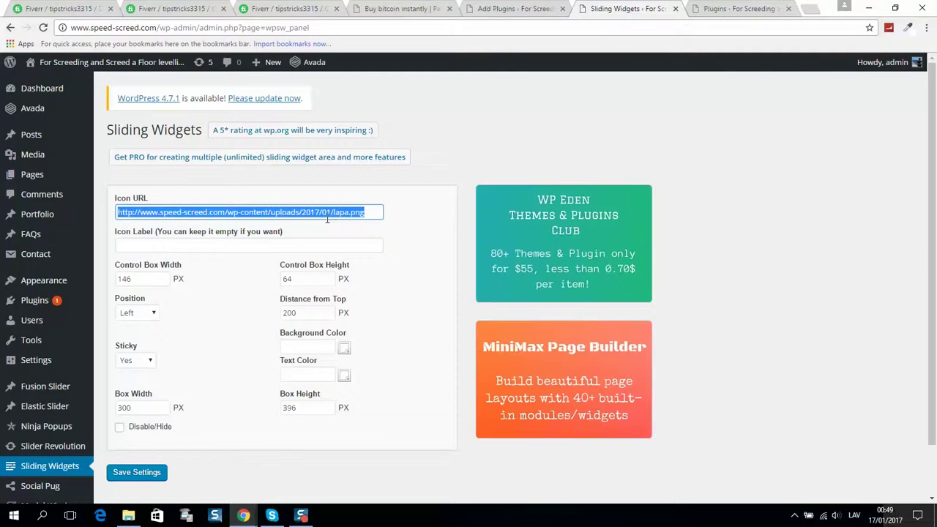
key("alt+Tab")
right_click(201, 157)
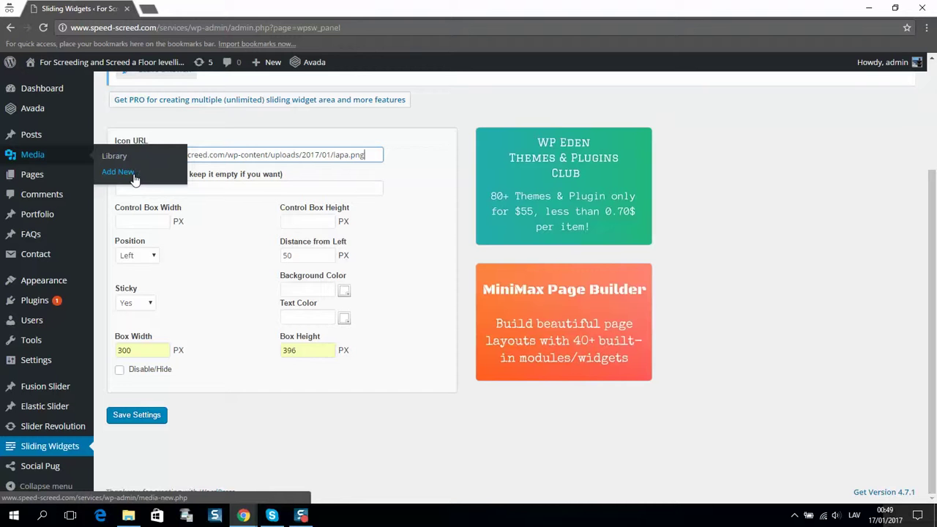
Copy the main site's Control Box Width 146 and Height 64 into the services site.
left_click_drag(376, 154, 159, 155)
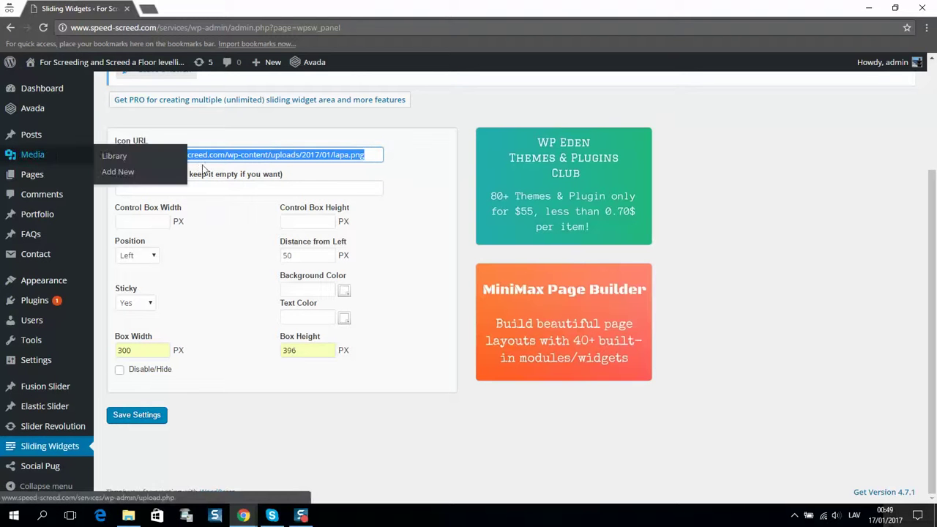
left_click(270, 186)
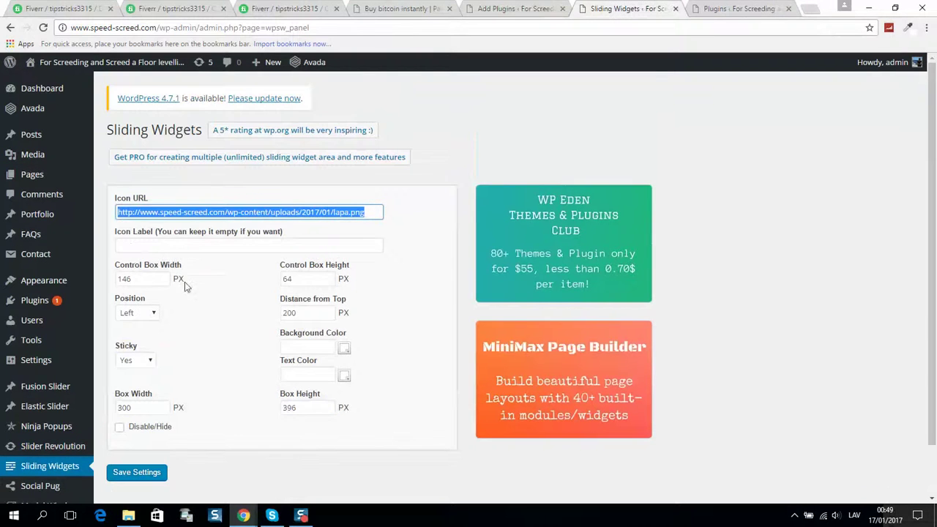
scroll(136, 242, "down", 1)
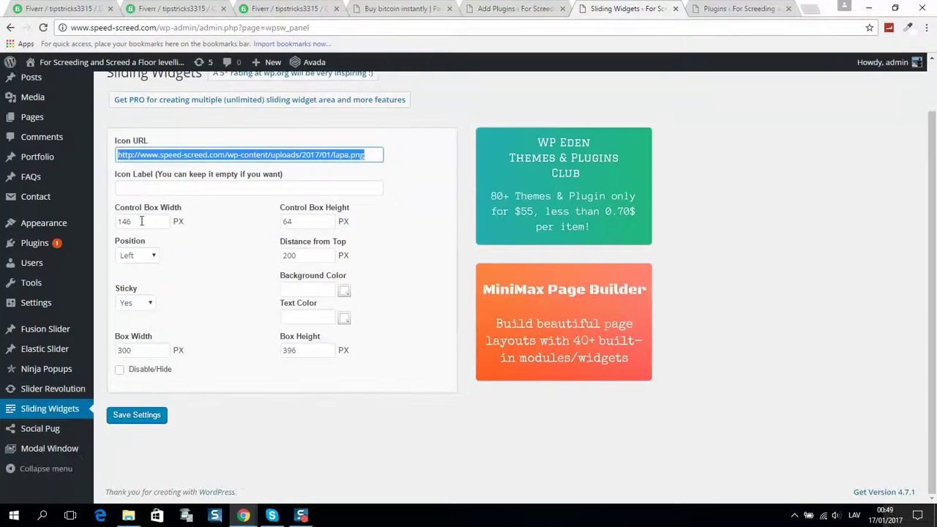
left_click(141, 221)
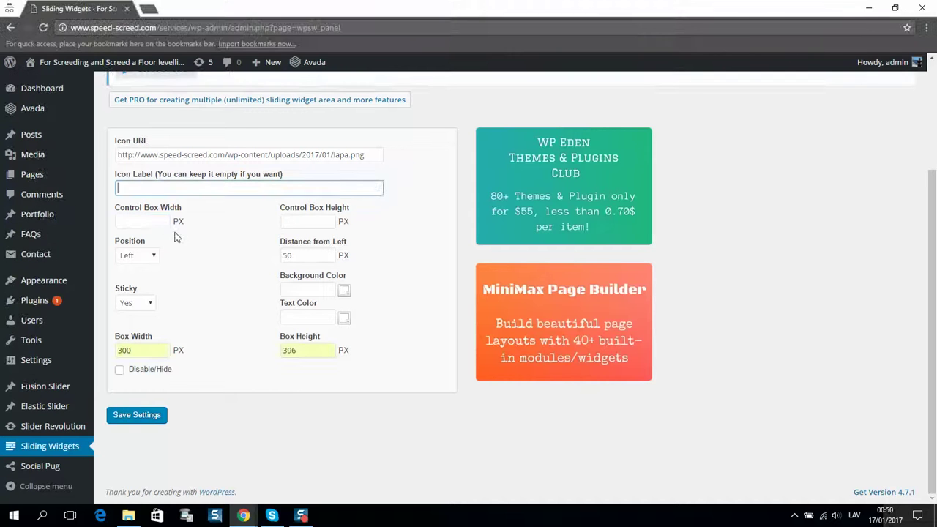
right_click(155, 221)
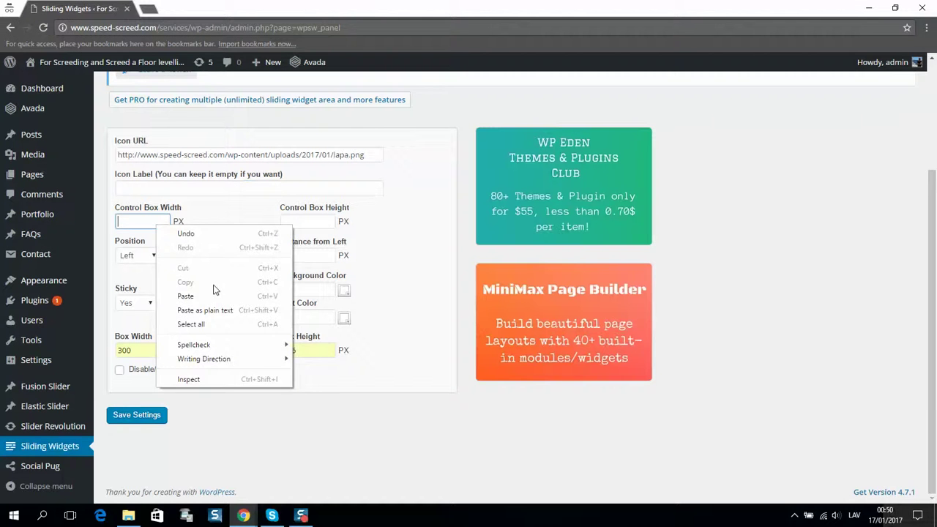
left_click(218, 295)
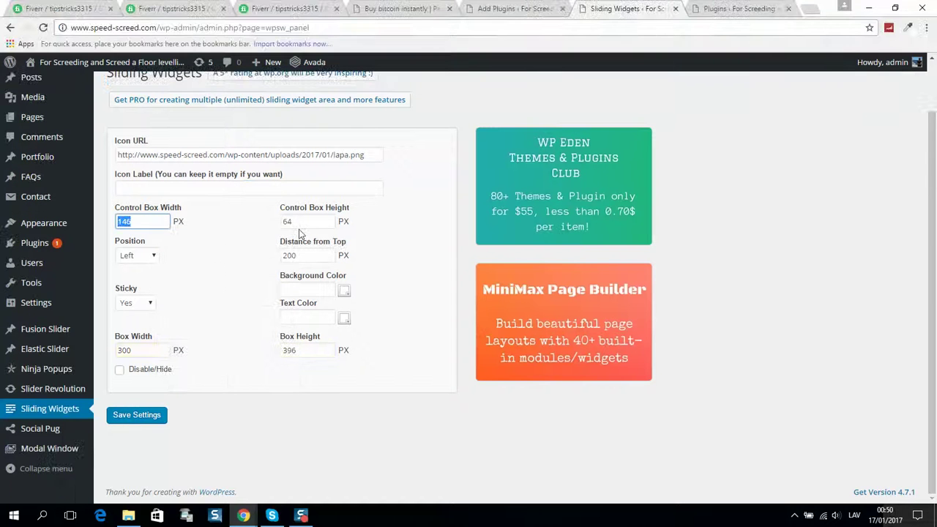
double_click(306, 221)
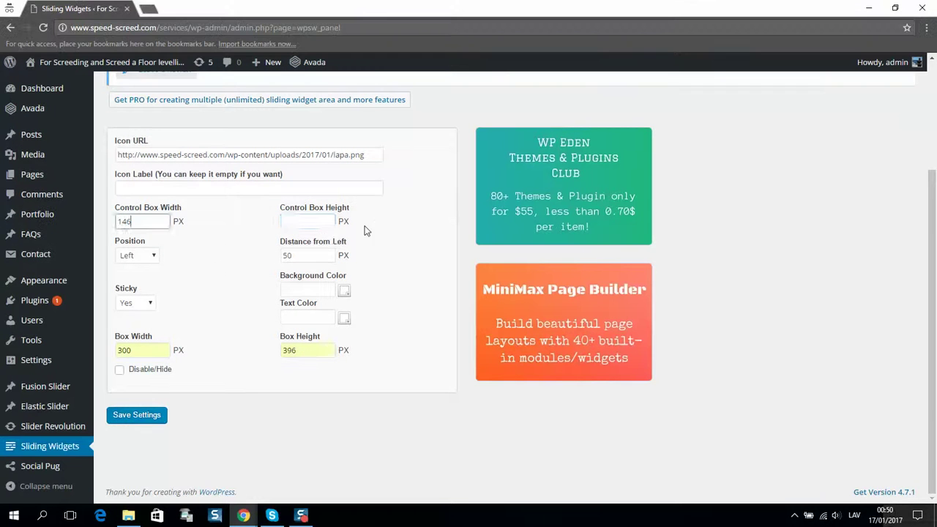
left_click(314, 222)
right_click(317, 224)
left_click(351, 295)
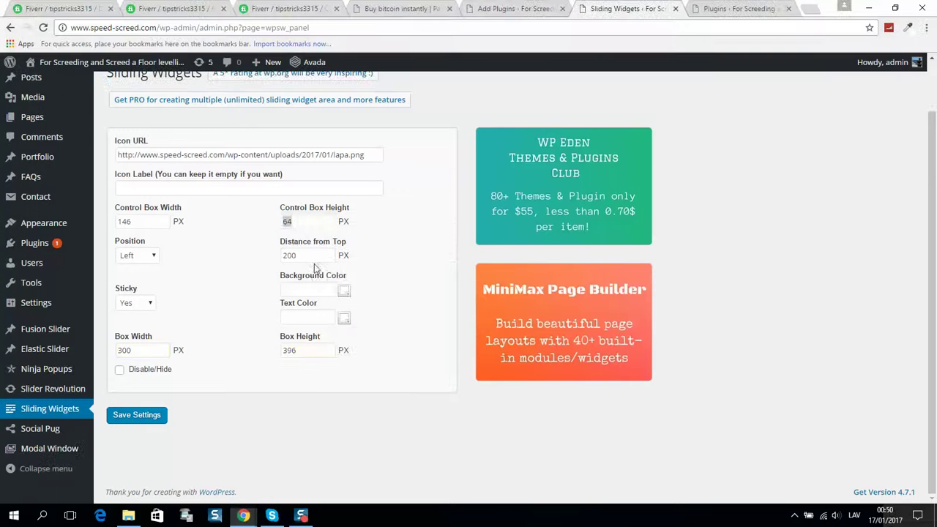
double_click(301, 221)
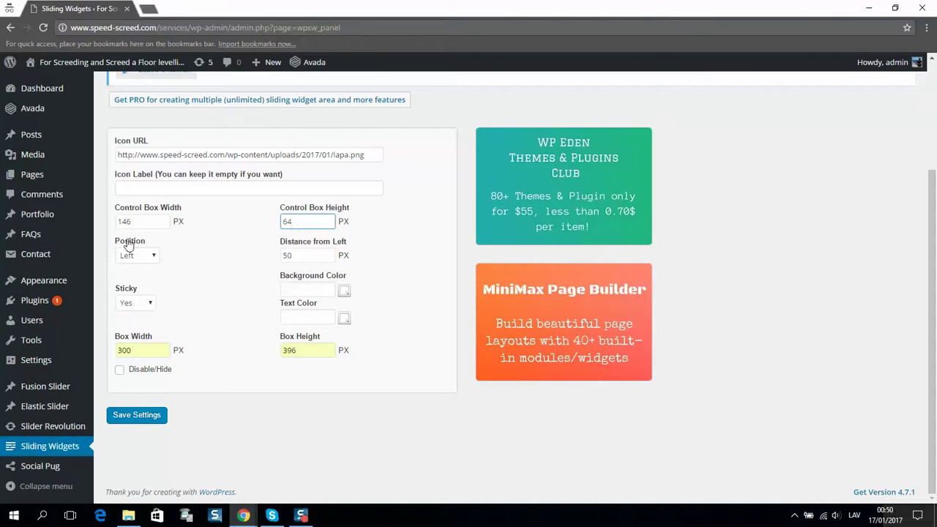
Change Distance from Left from 50 to 200 px.
double_click(314, 257)
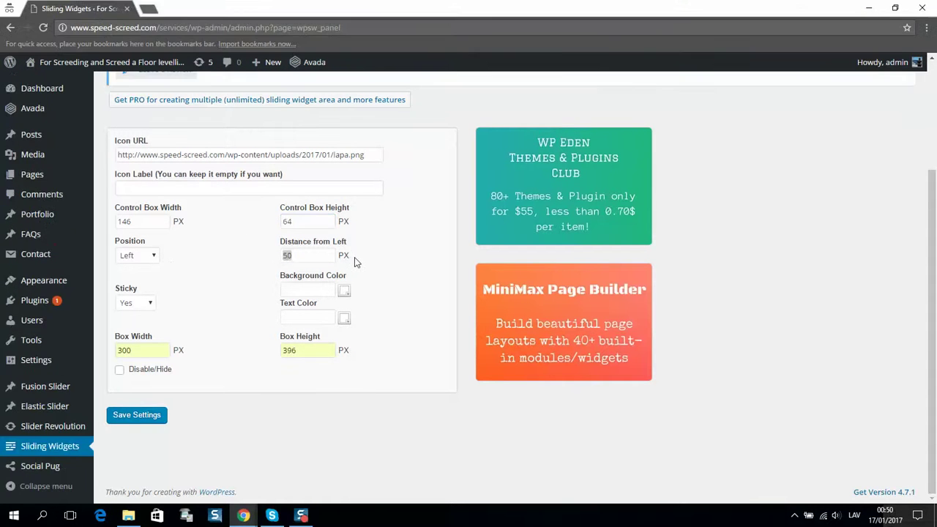
double_click(333, 258)
left_click(140, 257)
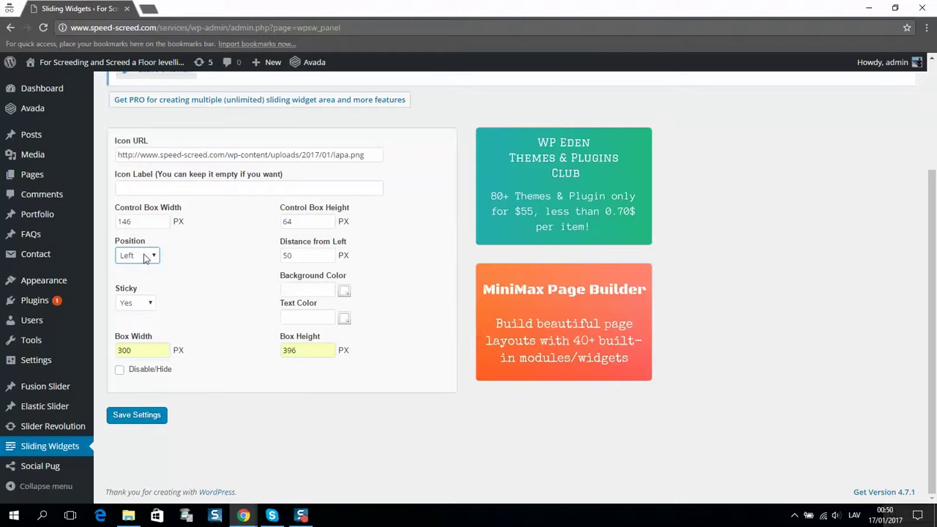
left_click(293, 255)
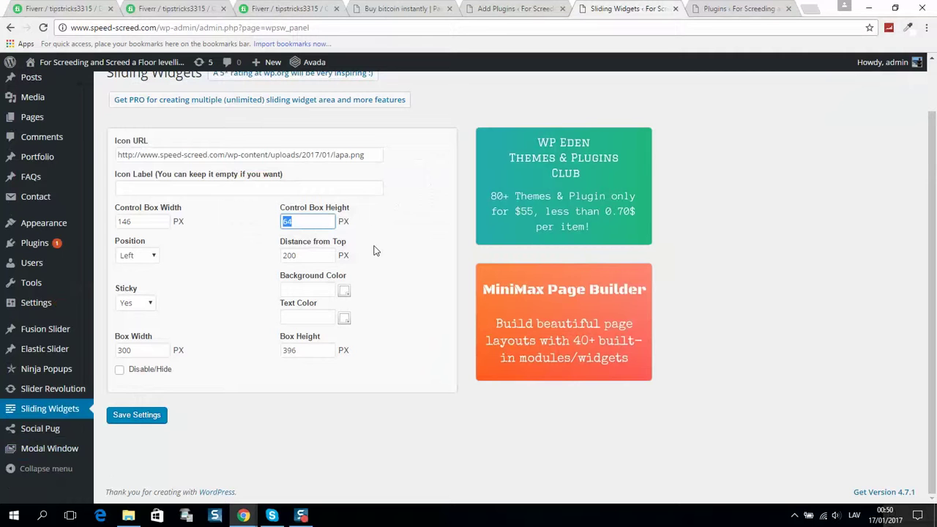
left_click(348, 240)
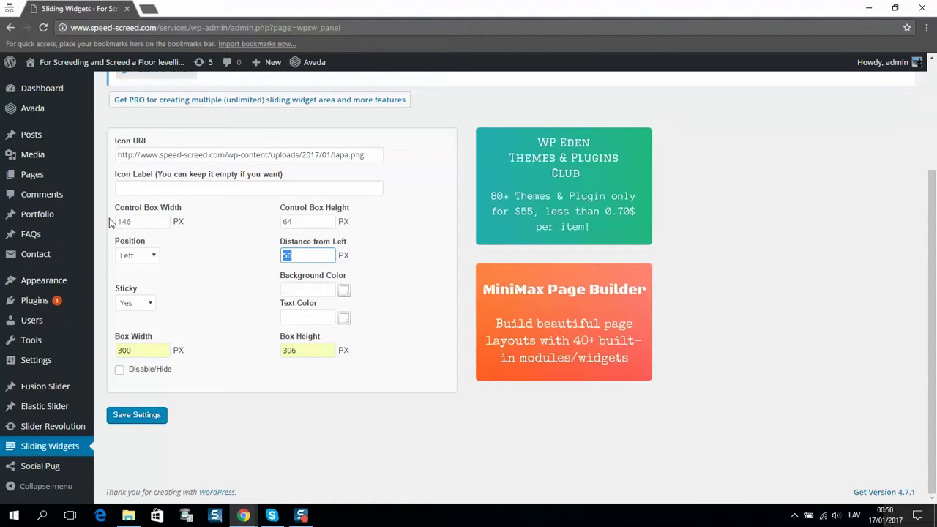
type("00")
key("Tab")
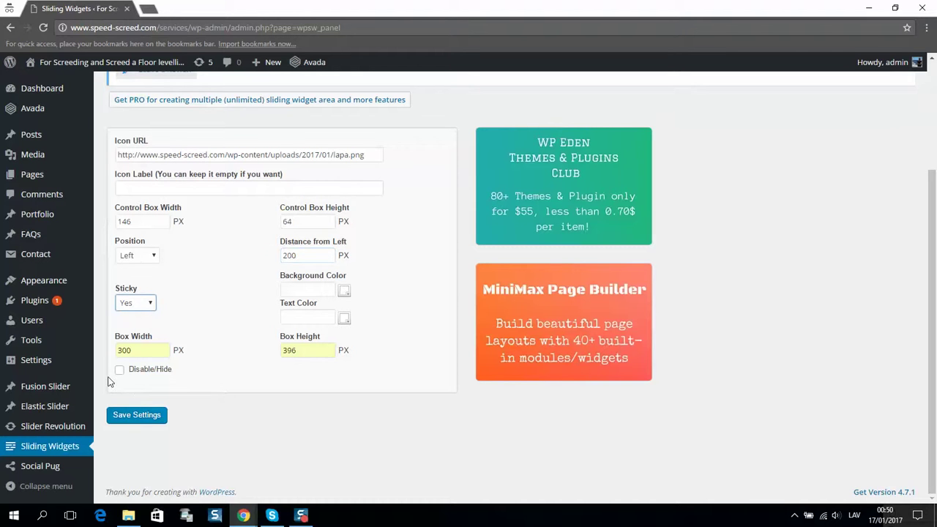
Save the Sliding Widgets settings and preview the live services site in a new tab.
left_click(138, 418)
middle_click(44, 80)
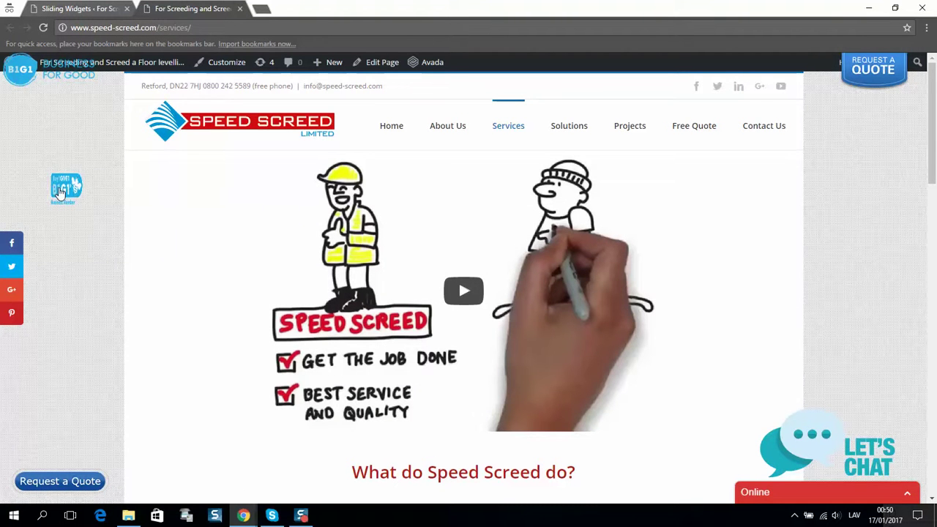
left_click(99, 10)
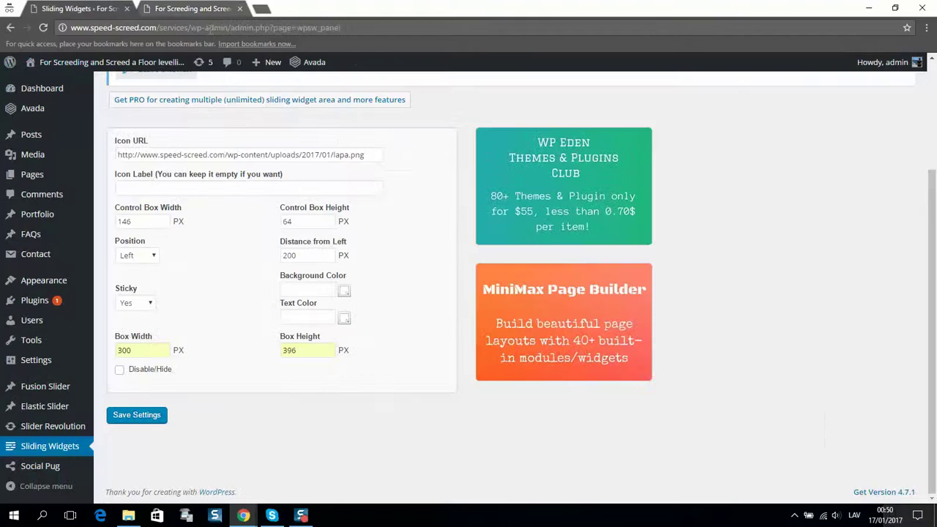
left_click(187, 8)
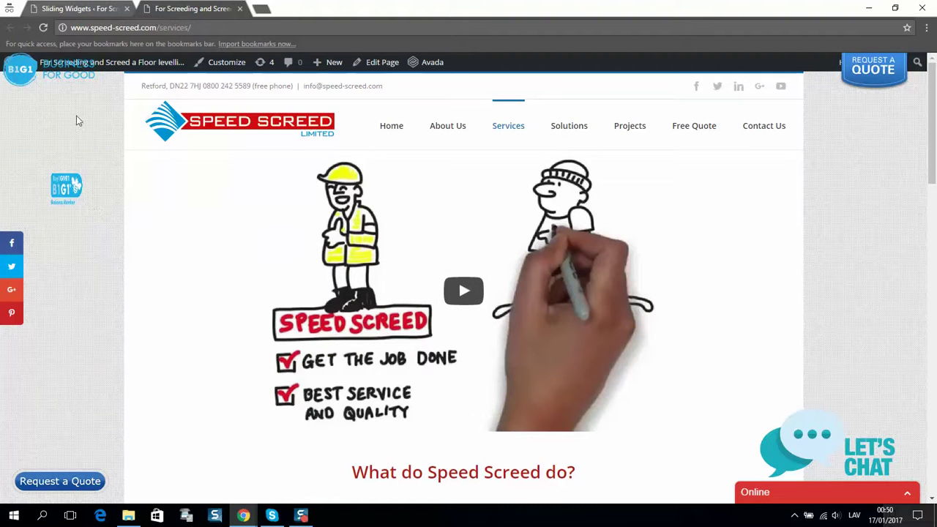
left_click(79, 9)
mouse_move(64, 282)
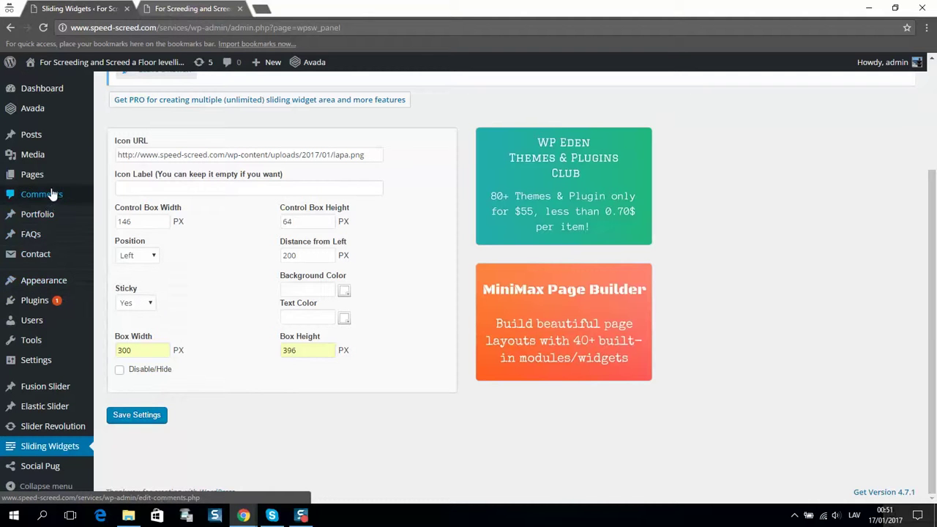
On the Widgets page, drag a blank Text widget into the Sliding Widget area.
mouse_move(42, 308)
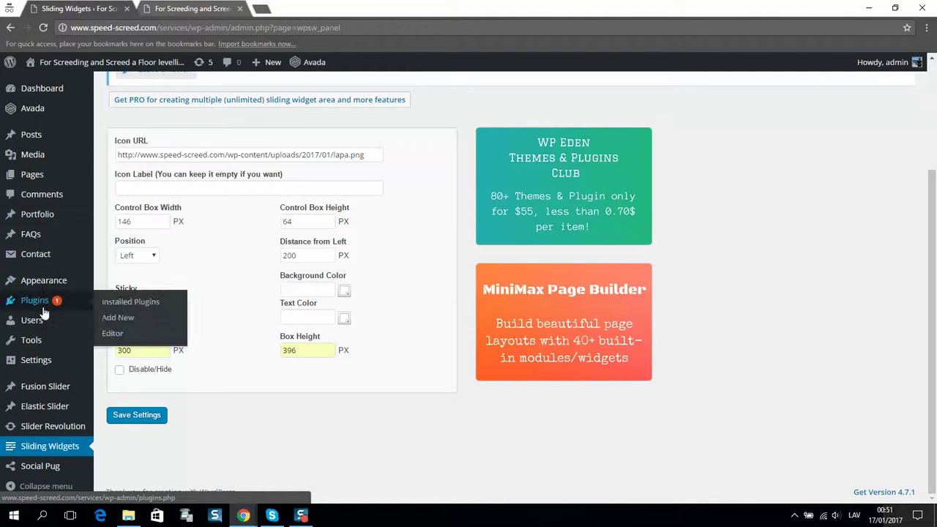
mouse_move(44, 361)
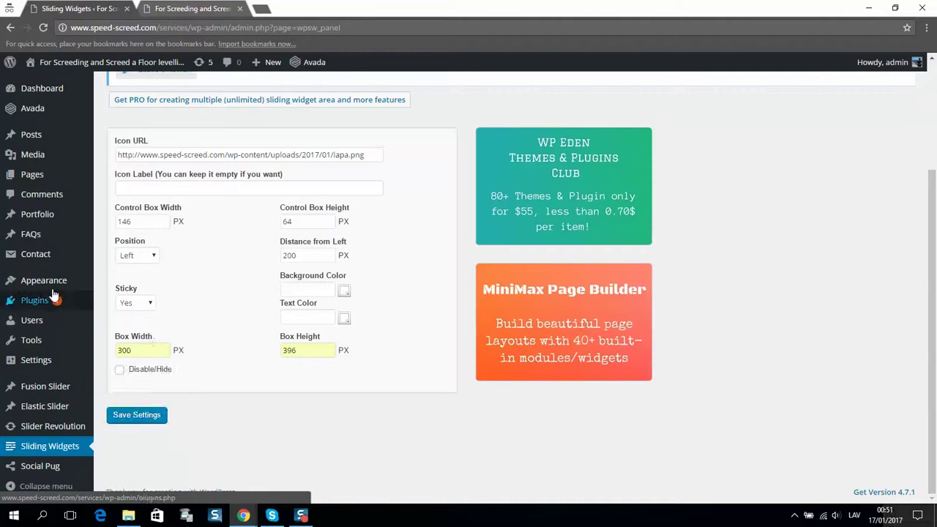
mouse_move(73, 286)
left_click(121, 314)
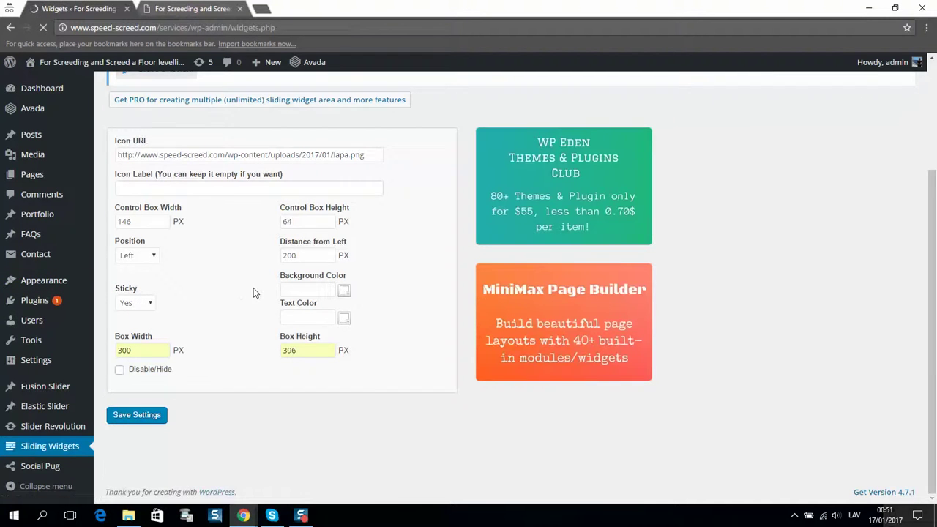
scroll(253, 292, "down", 3)
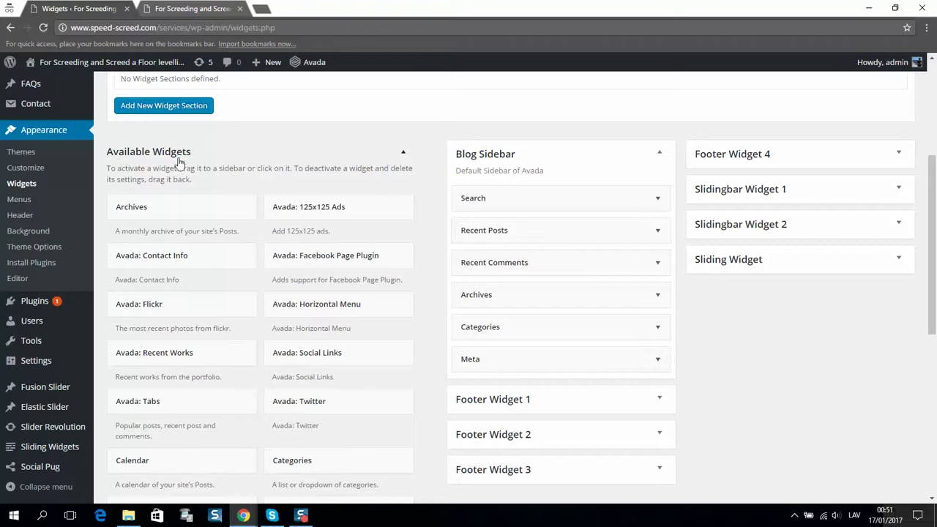
left_click(736, 271)
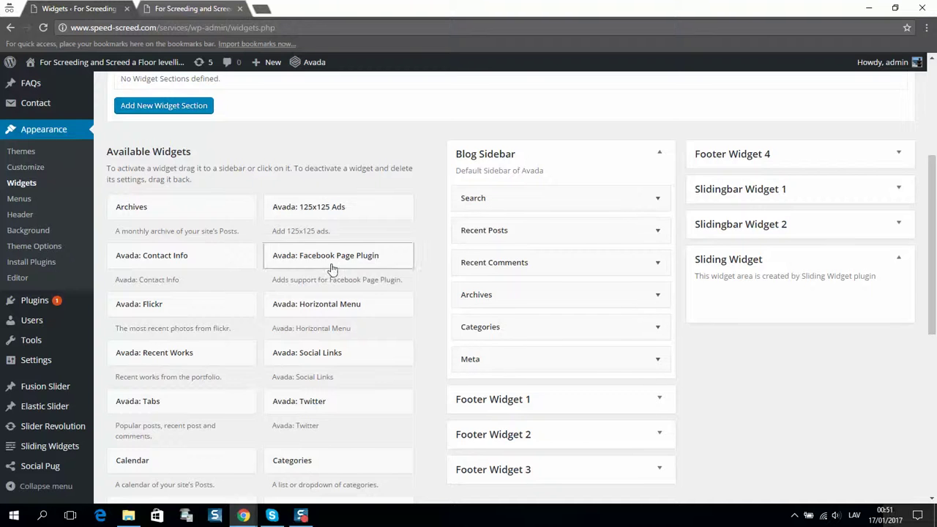
scroll(439, 270, "down", 2)
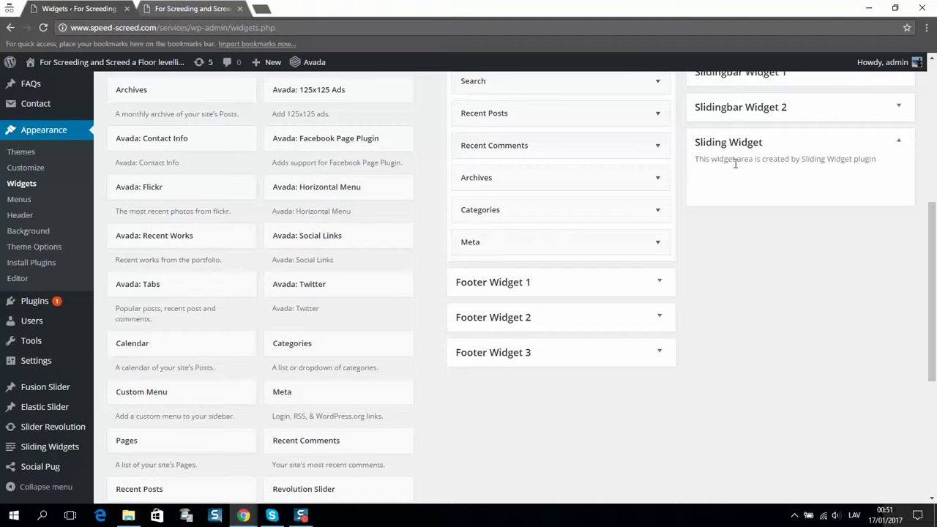
scroll(735, 163, "up", 2)
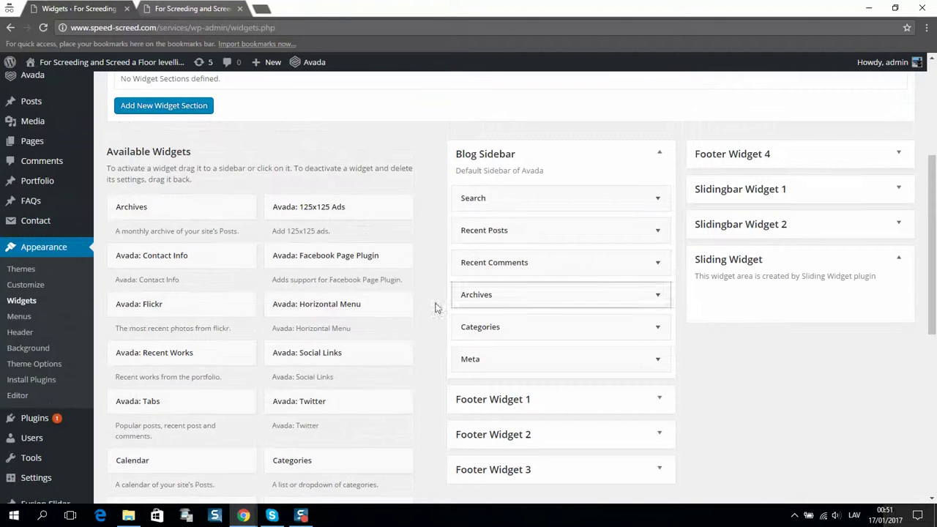
scroll(356, 328, "down", 5)
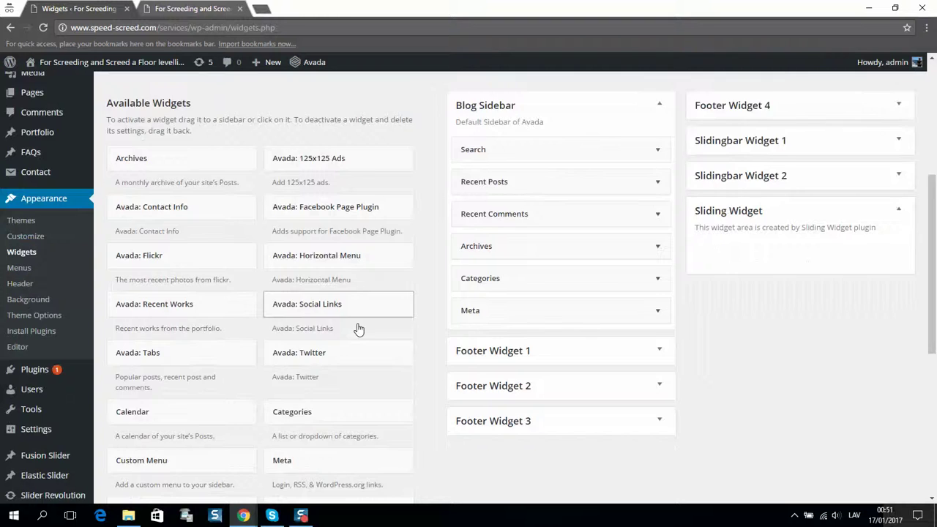
scroll(327, 386, "up", 3)
scroll(327, 386, "down", 3)
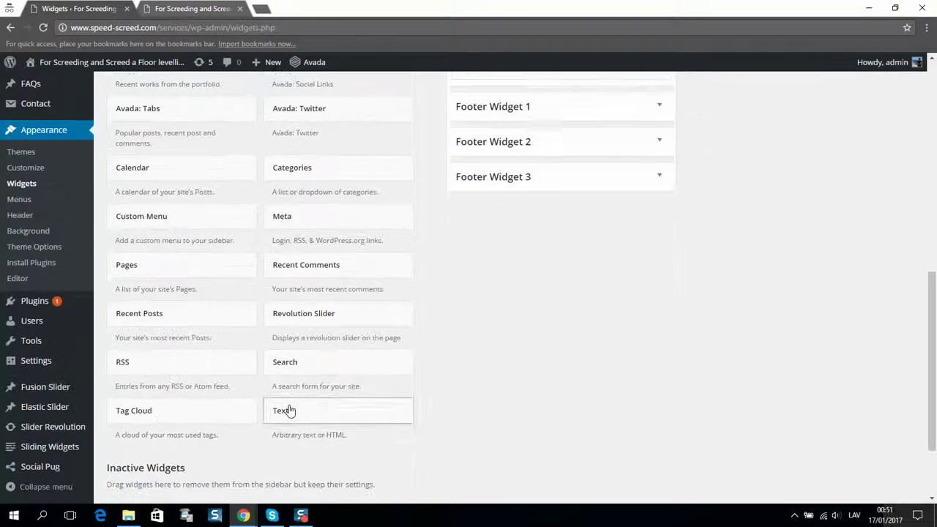
left_click_drag(278, 408, 787, 236)
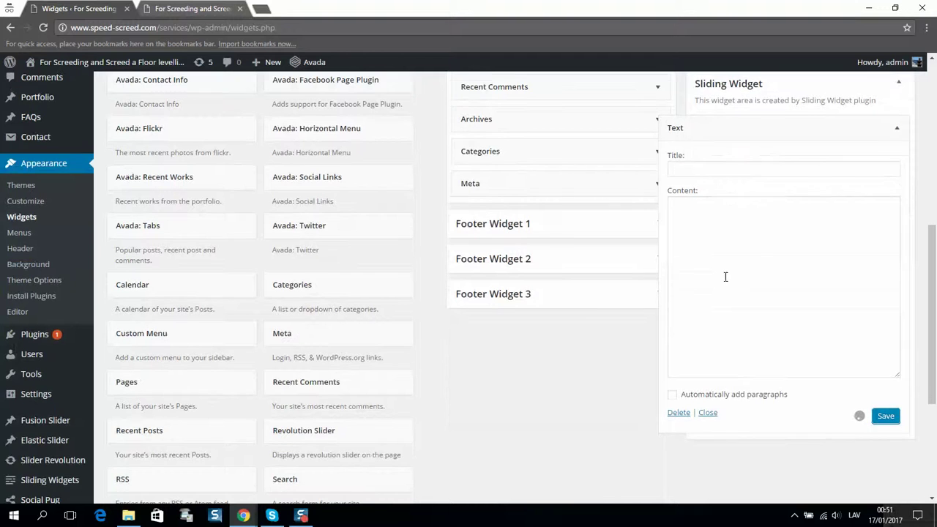
scroll(713, 311, "down", 2)
left_click(698, 323)
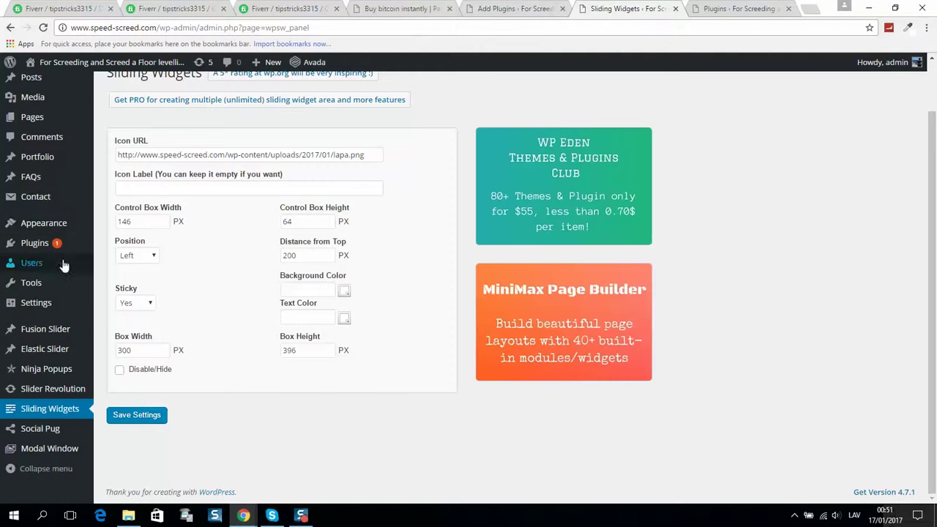
Select the B1G1 iframe code in the main site's Sliding Widget Text widget.
mouse_move(51, 223)
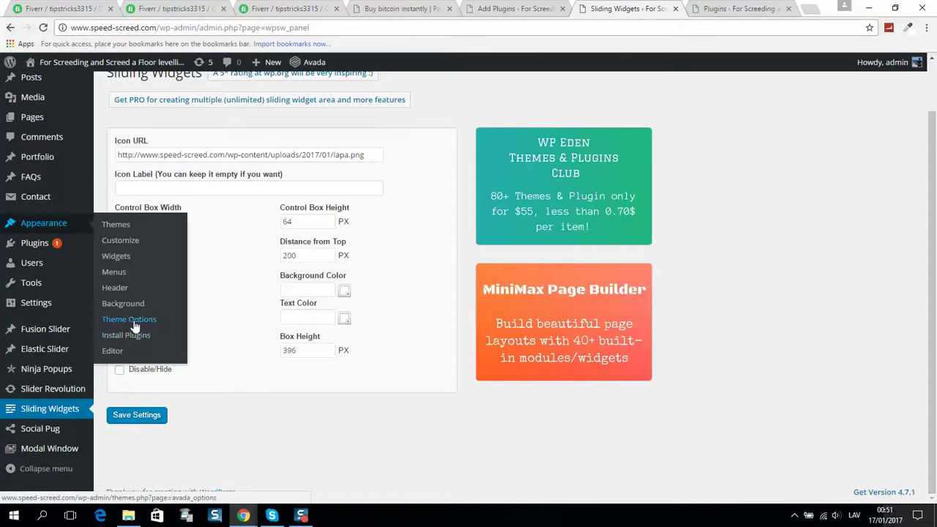
mouse_move(67, 395)
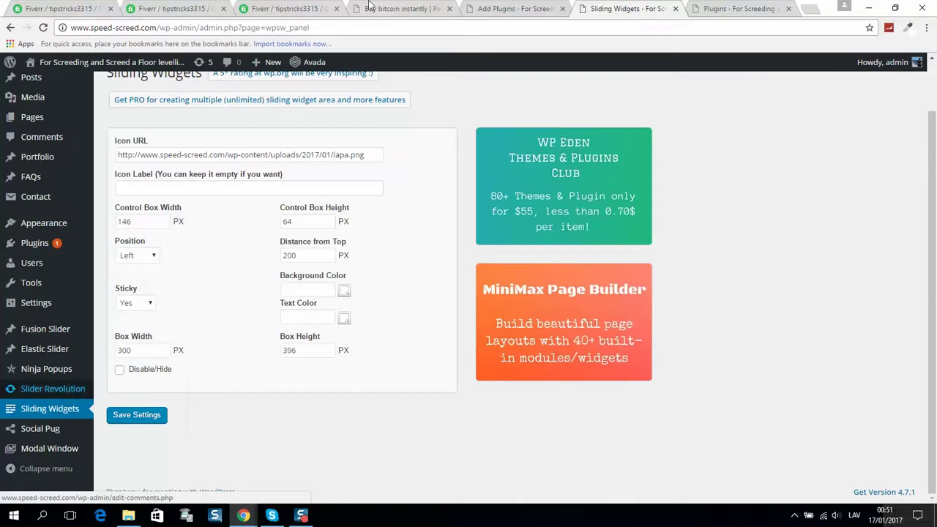
left_click(402, 8)
left_click(515, 8)
left_click(584, 8)
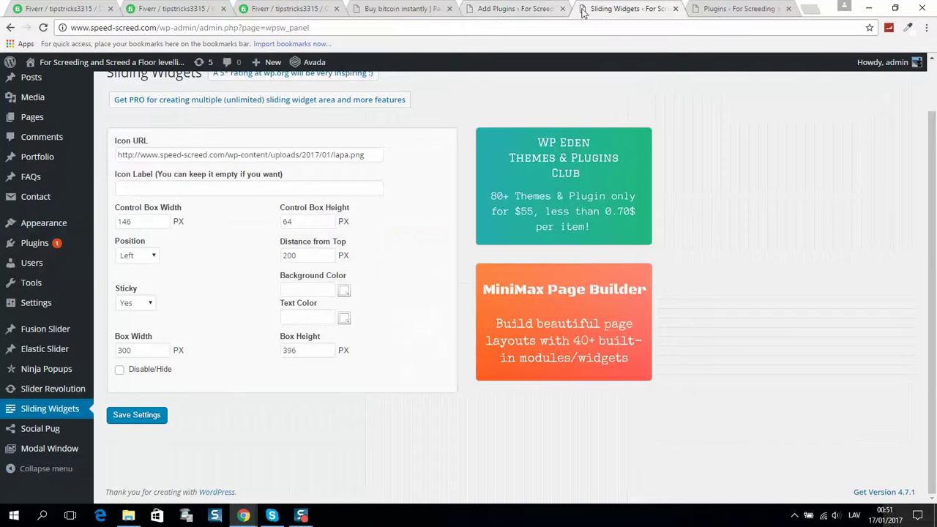
mouse_move(84, 312)
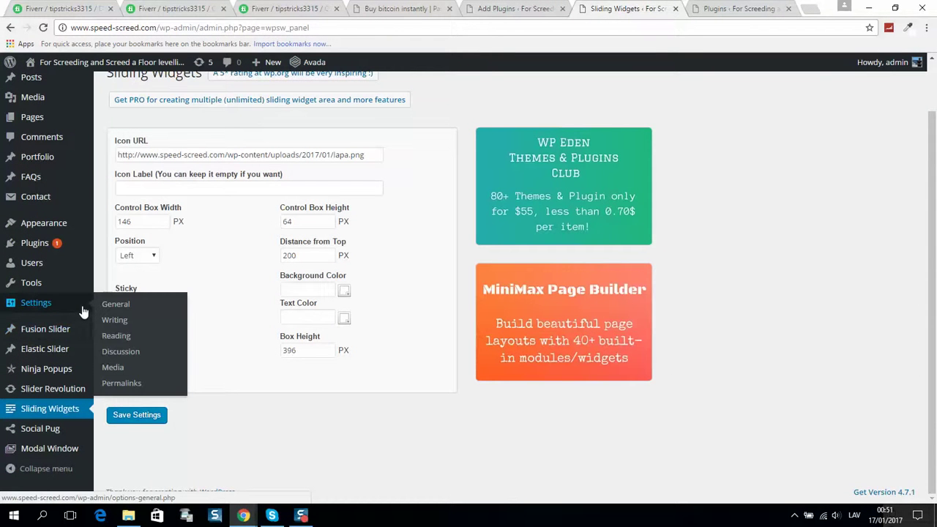
mouse_move(68, 227)
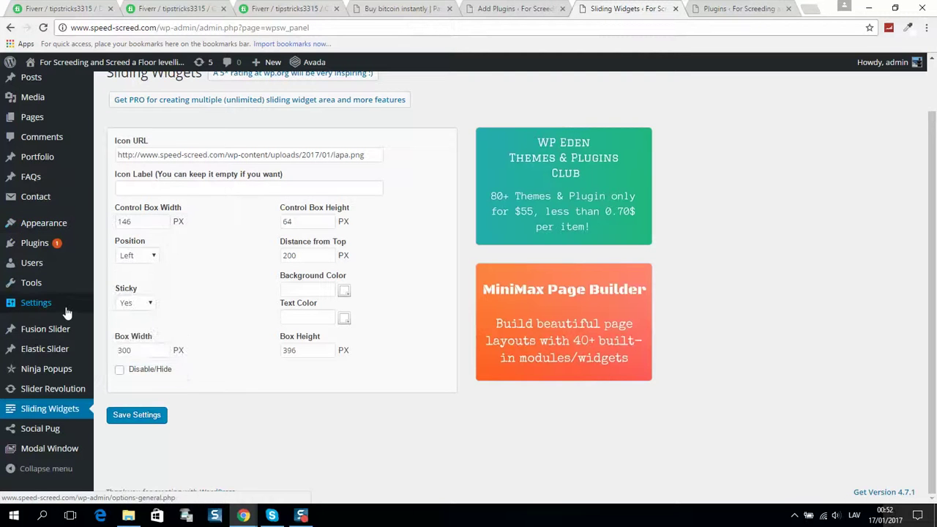
left_click(116, 261)
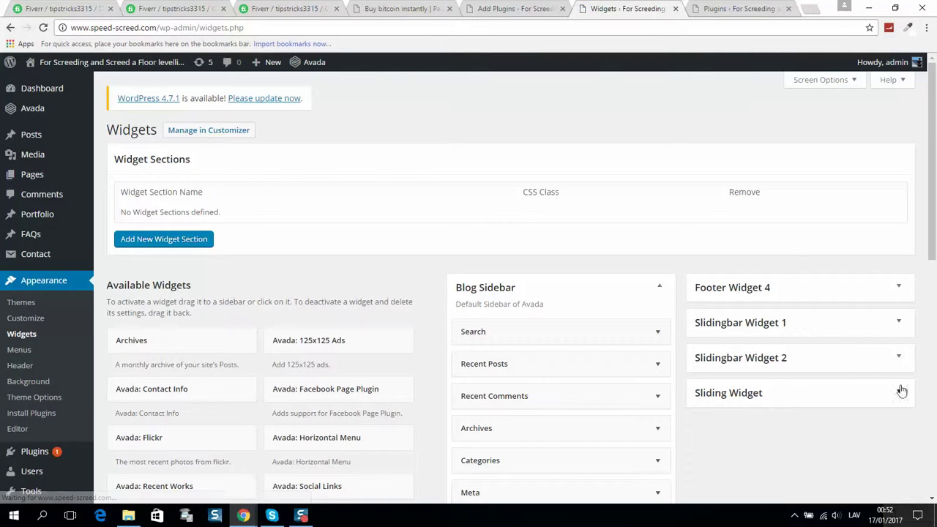
left_click(898, 392)
scroll(782, 356, "down", 1)
scroll(781, 356, "down", 1)
left_click(899, 265)
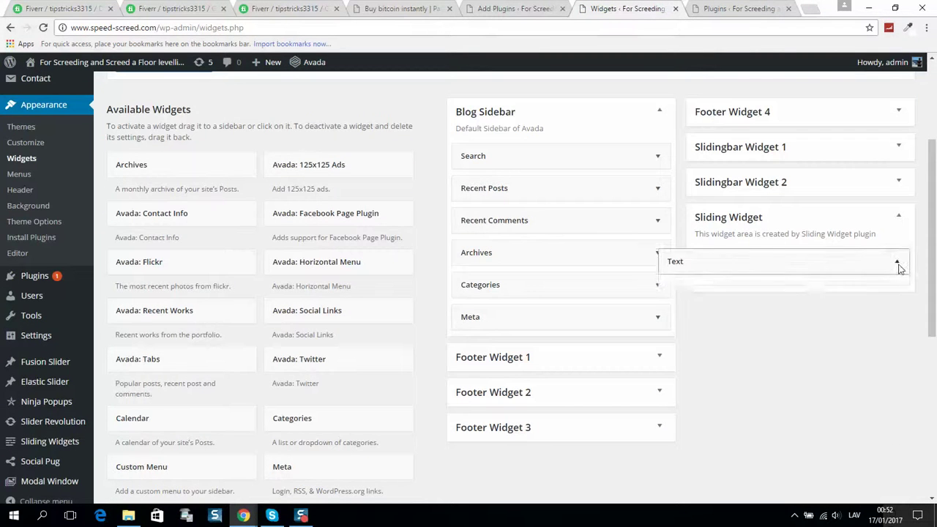
scroll(872, 255, "down", 1)
left_click(791, 330)
key("ctrl+a")
key("ctrl+c")
Paste the iframe embed into the new Text widget's Content and save it.
key("alt+Tab")
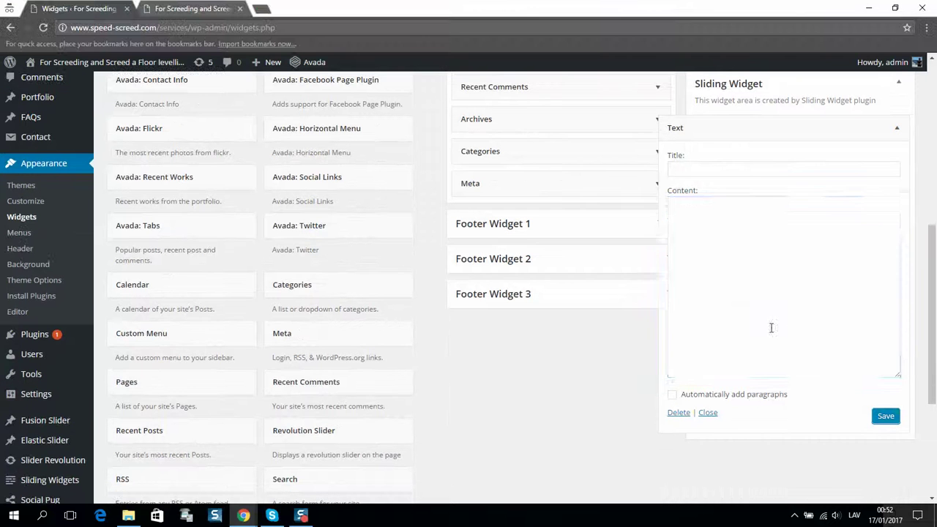
left_click(720, 217)
right_click(720, 205)
left_click(779, 276)
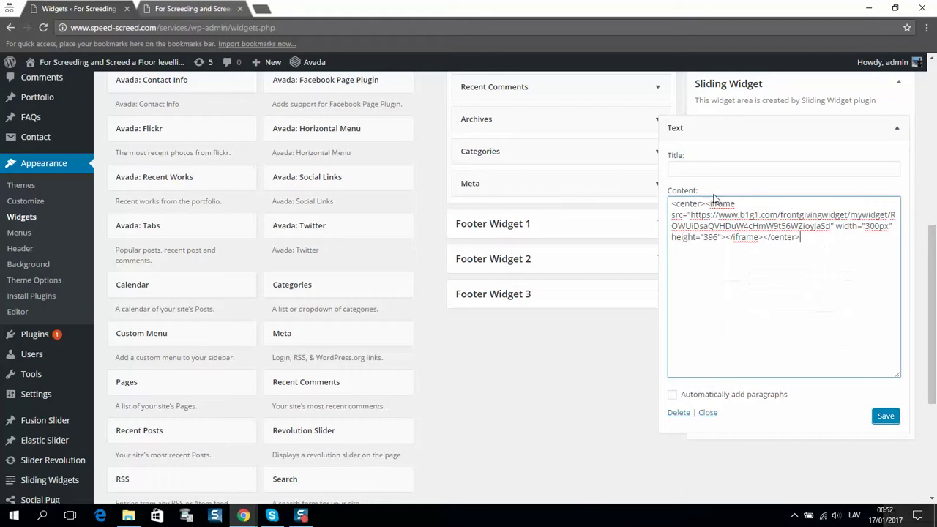
left_click(867, 421)
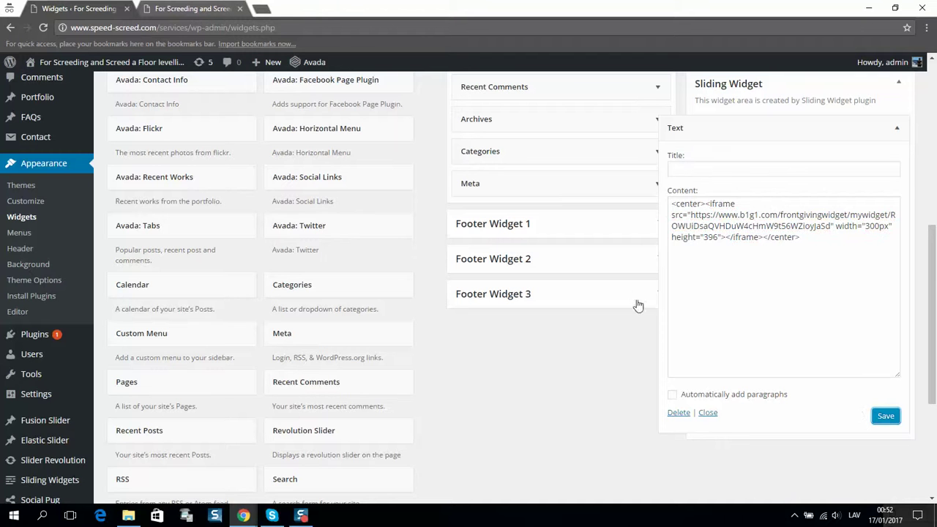
left_click(194, 9)
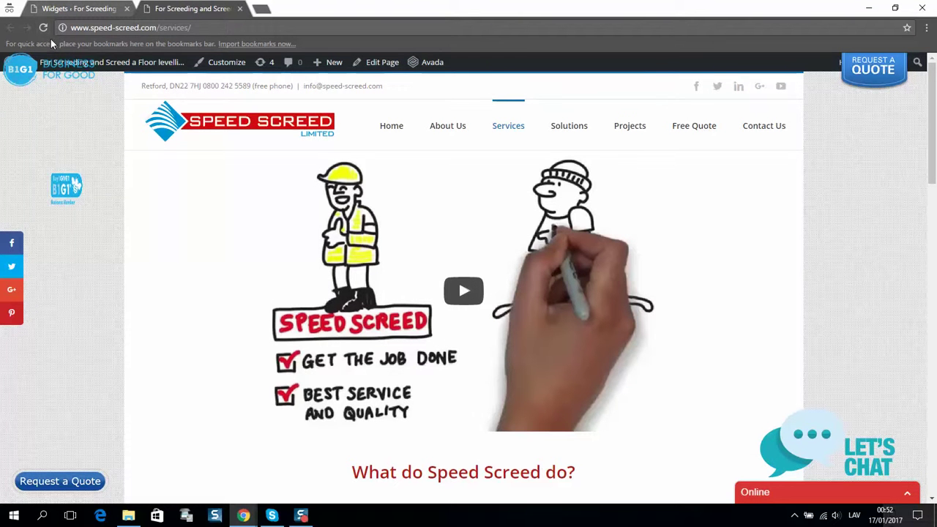
Reload the Services page, glance at its source, then Inspect the B1G1 badge.
left_click(43, 27)
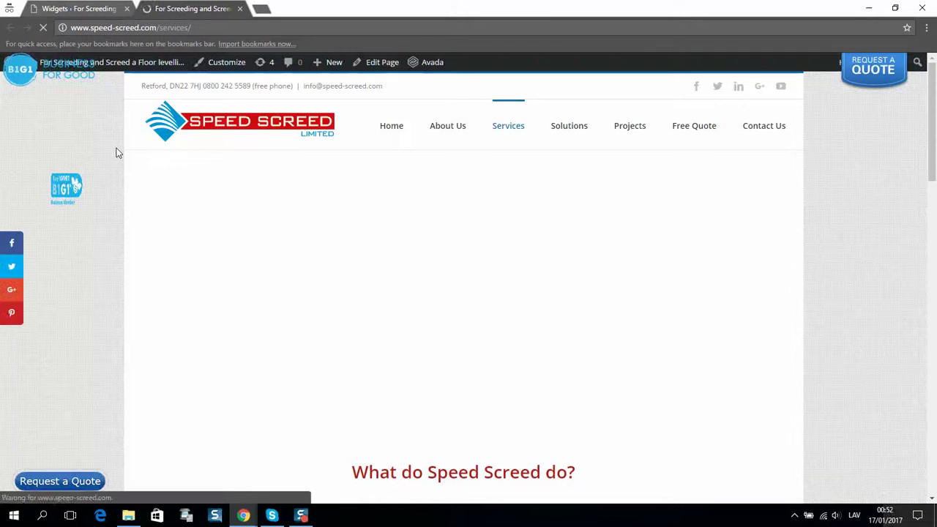
mouse_move(62, 193)
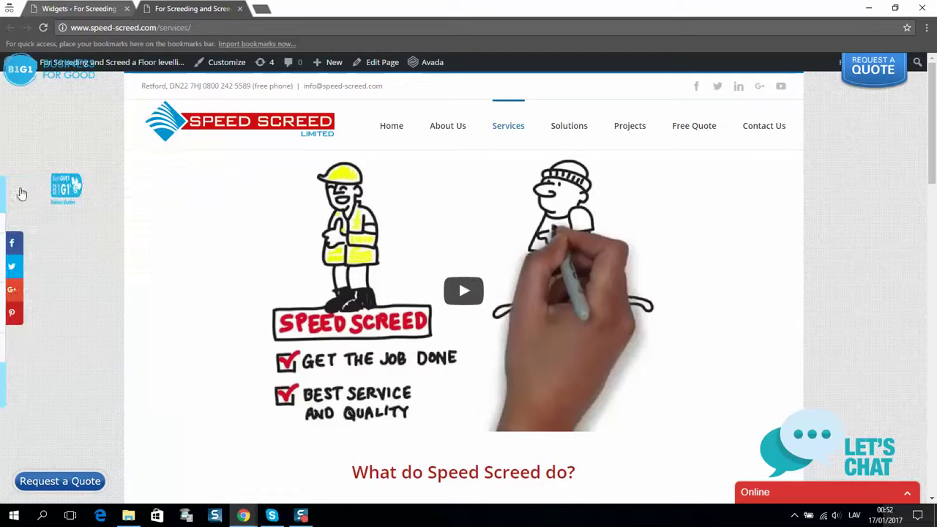
right_click(66, 191)
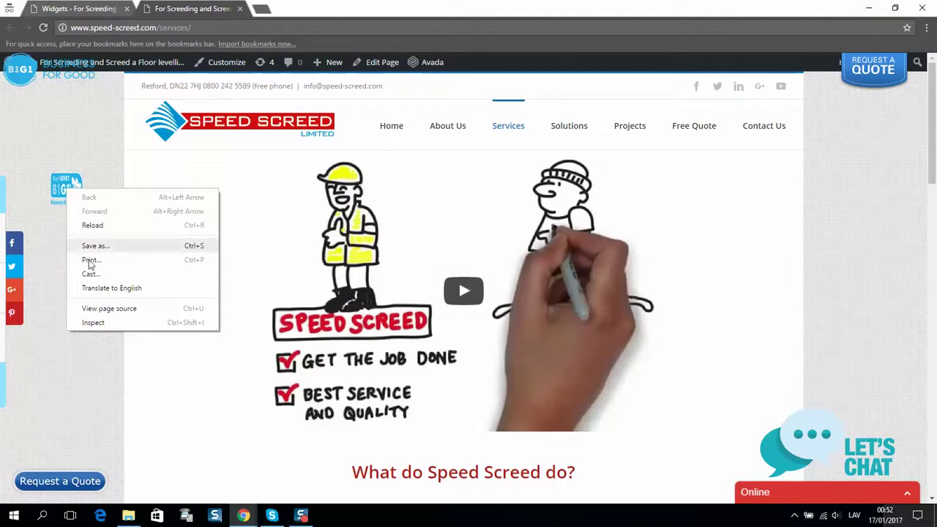
left_click(95, 308)
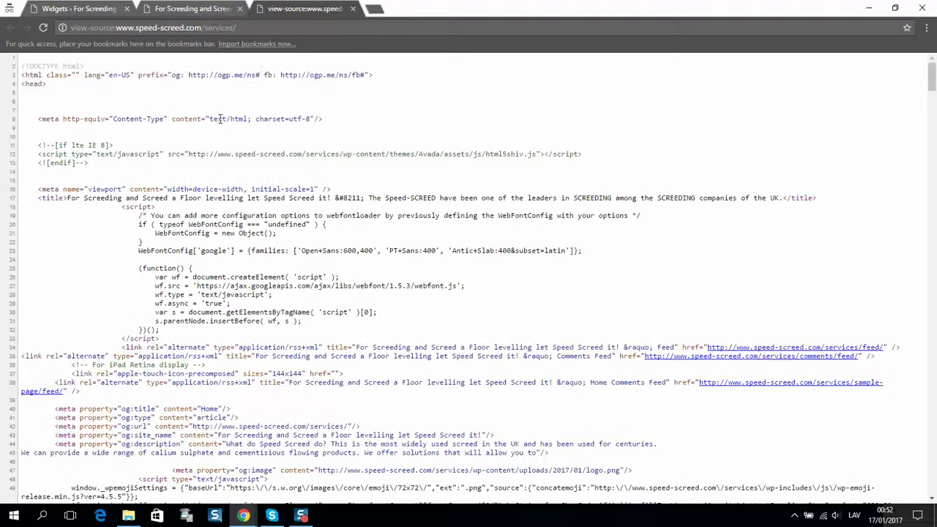
left_click(353, 9)
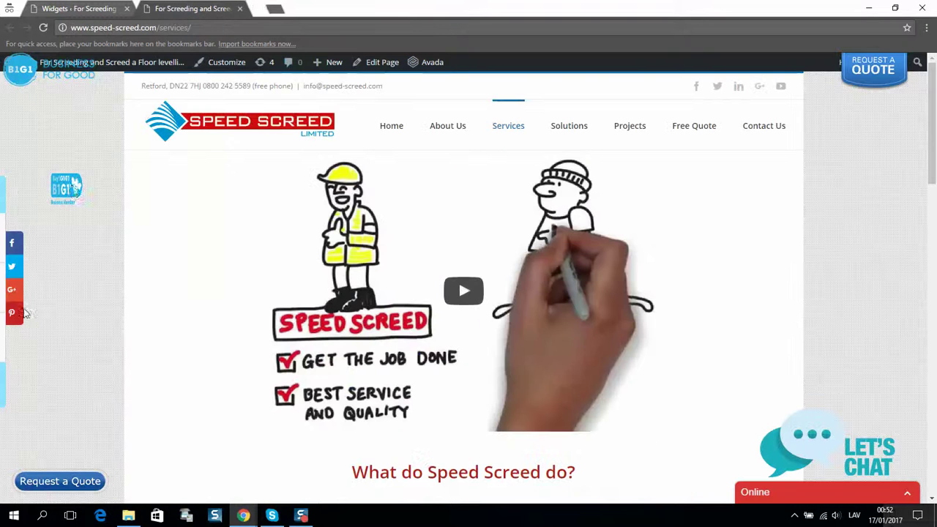
right_click(73, 189)
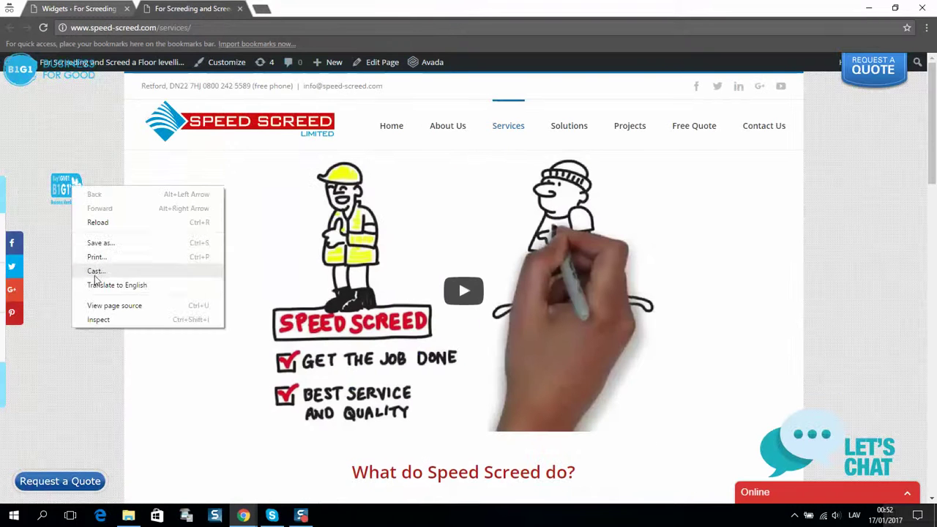
left_click(116, 319)
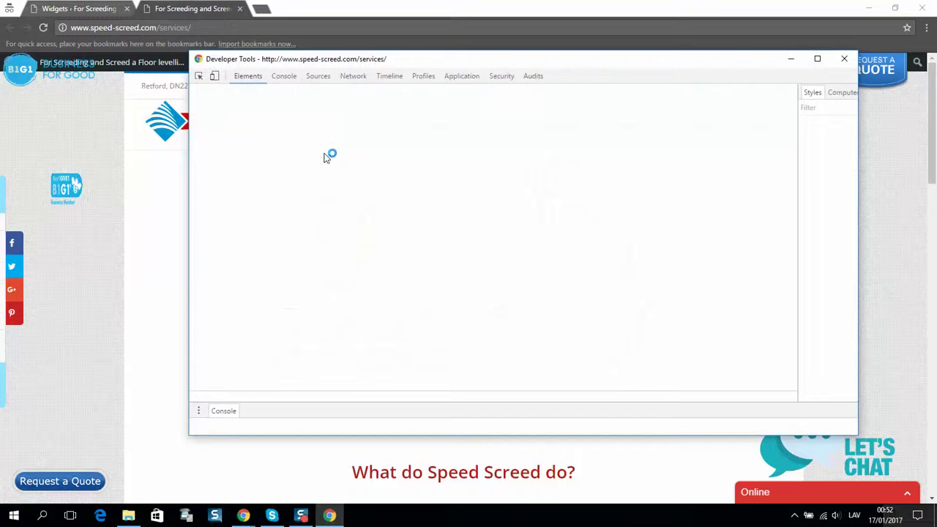
Select div#icon_label and edit the #wpbs_slider background-position toward 300px 5px in Styles.
left_click(198, 77)
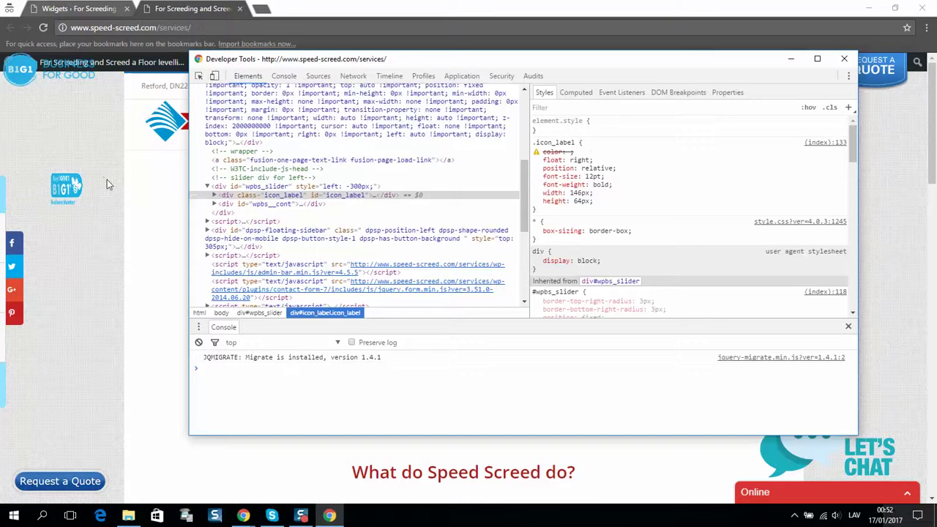
left_click(212, 196)
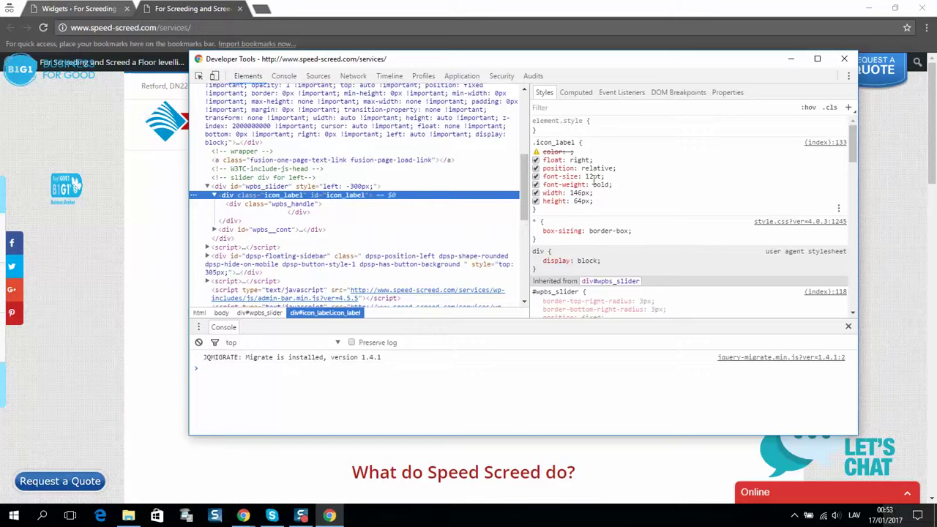
scroll(597, 181, "down", 1)
scroll(600, 175, "up", 1)
scroll(585, 186, "down", 1)
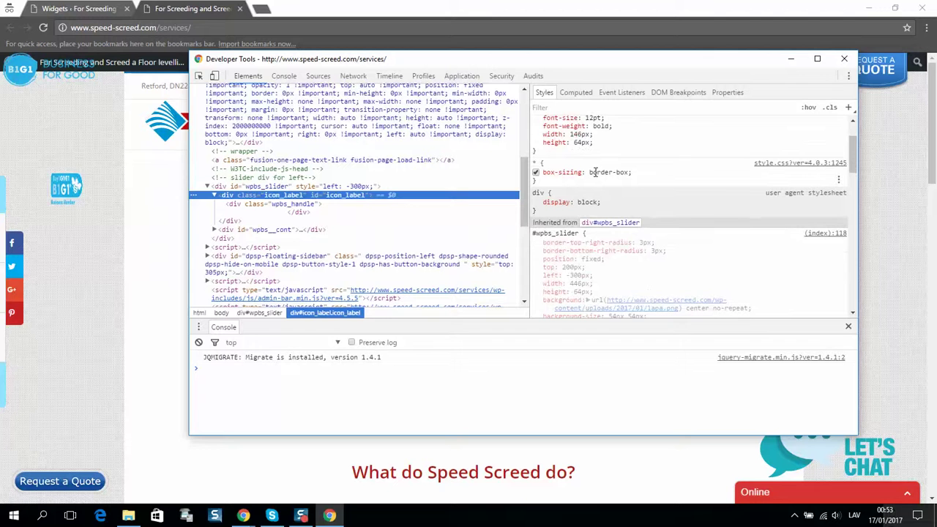
scroll(595, 172, "down", 1)
left_click(580, 224)
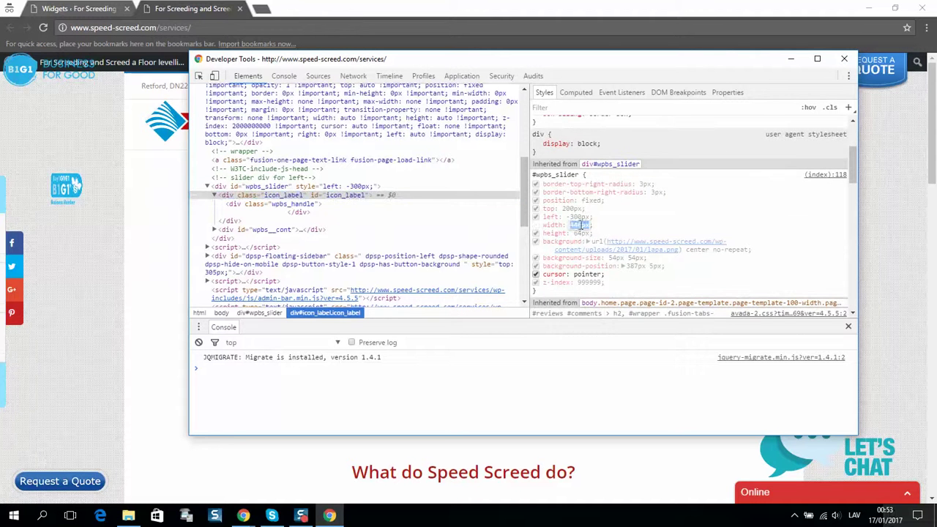
left_click(634, 264)
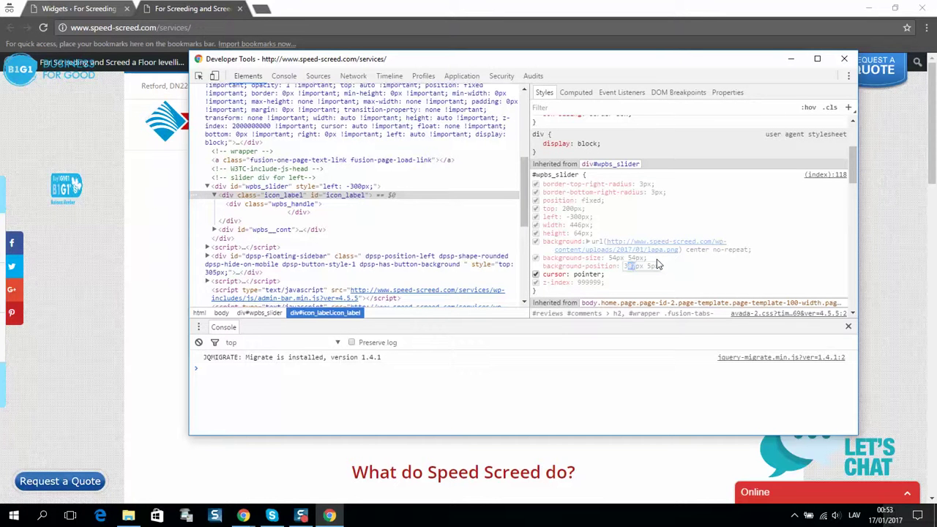
type("00")
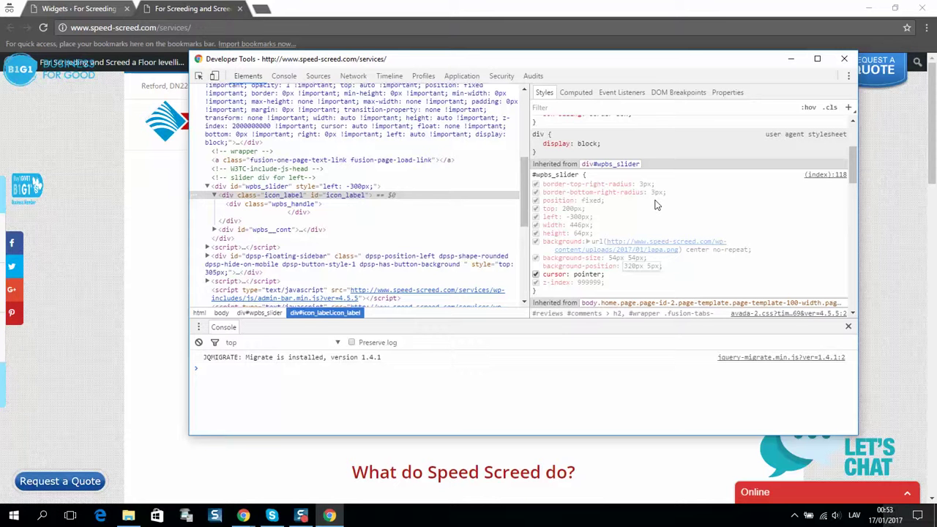
Try a 50px background-size width on the #wpbs_slider rule in DevTools.
double_click(613, 256)
left_click(611, 257)
double_click(611, 257)
type("50px")
Replace the #wpbs_slider background-size with 164px 64px and apply it.
key("ctrl+a")
type("100px")
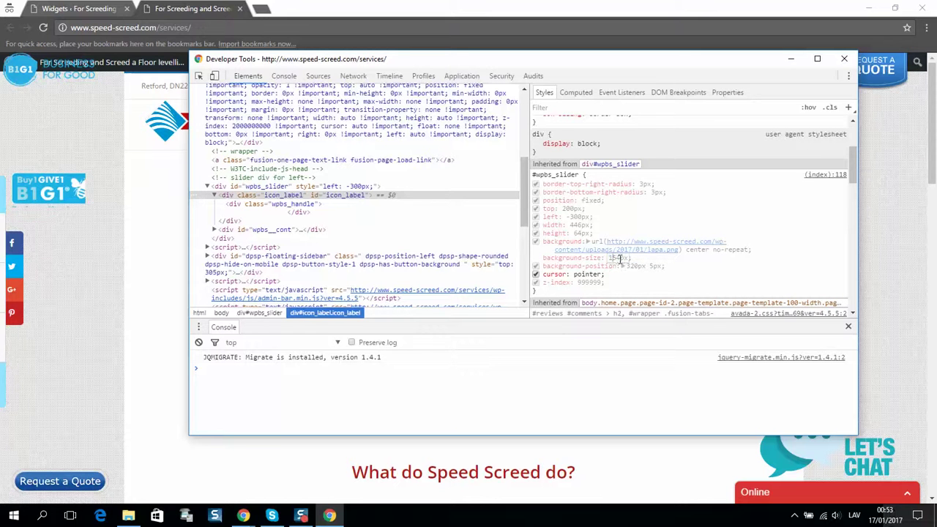
type("64")
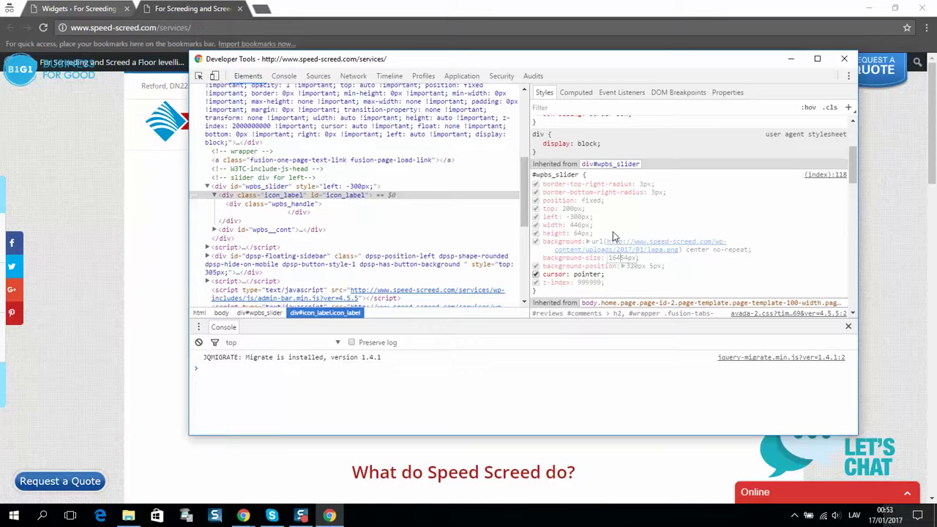
key("BackSpace")
key("BackSpace")
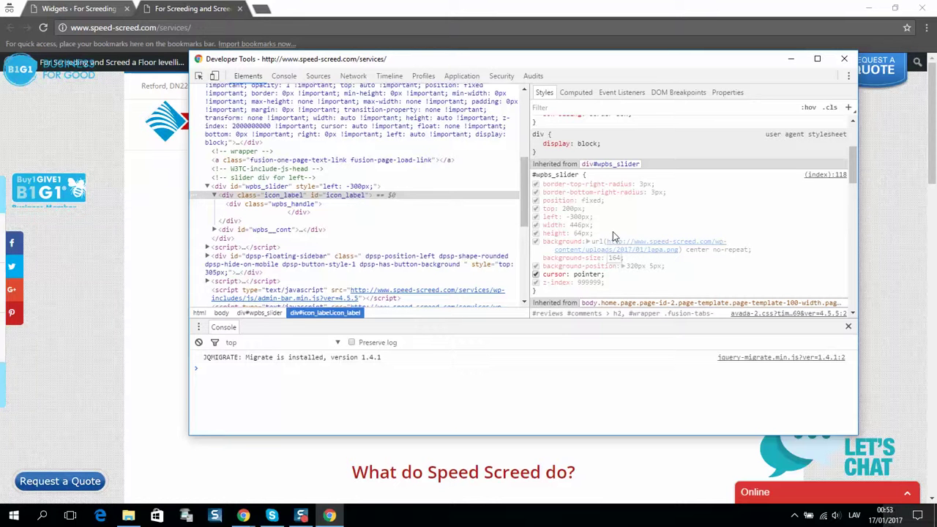
type("px ")
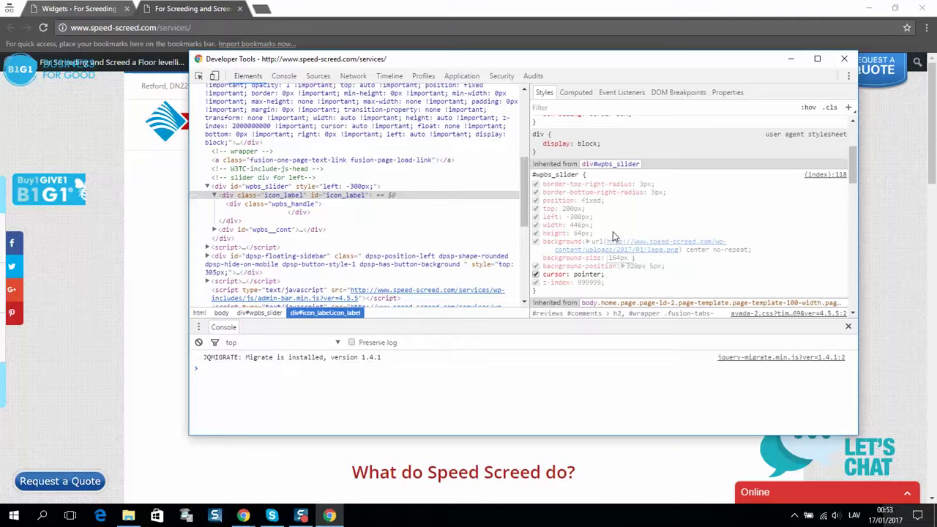
type("64")
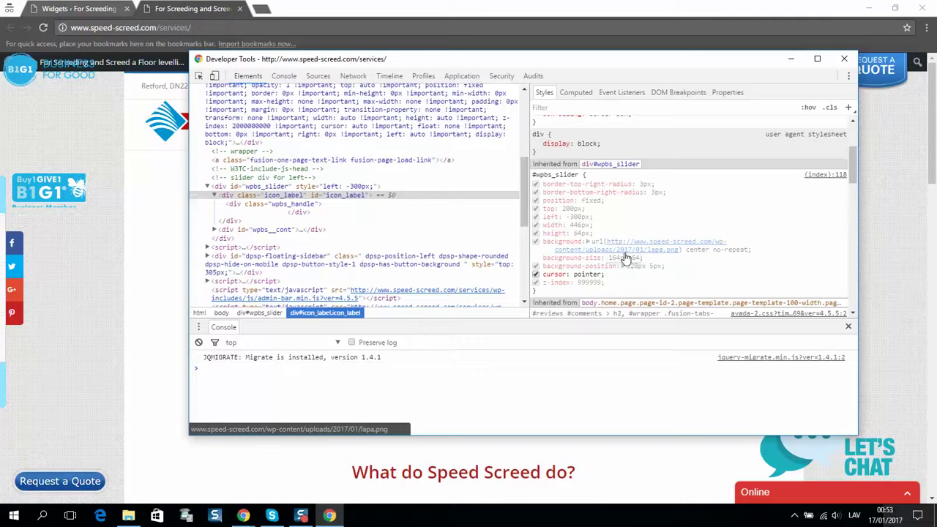
key("Tab")
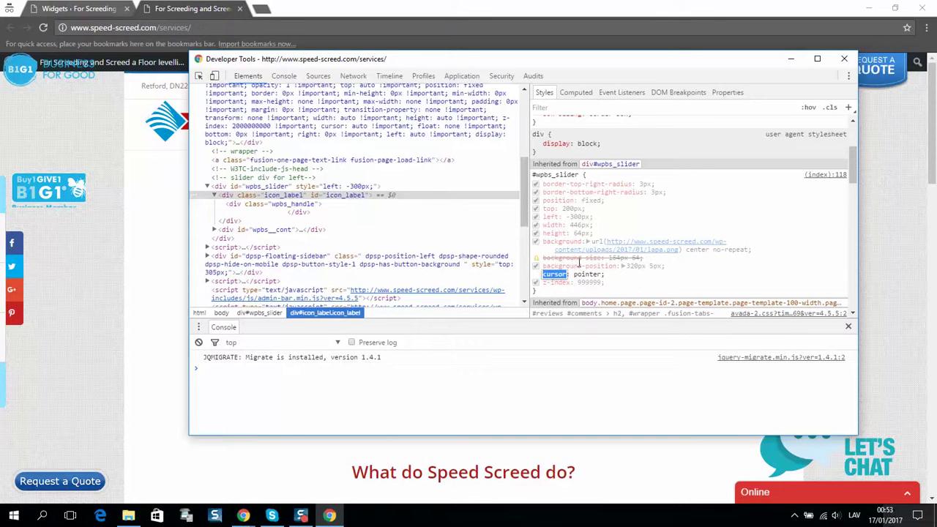
key("Escape")
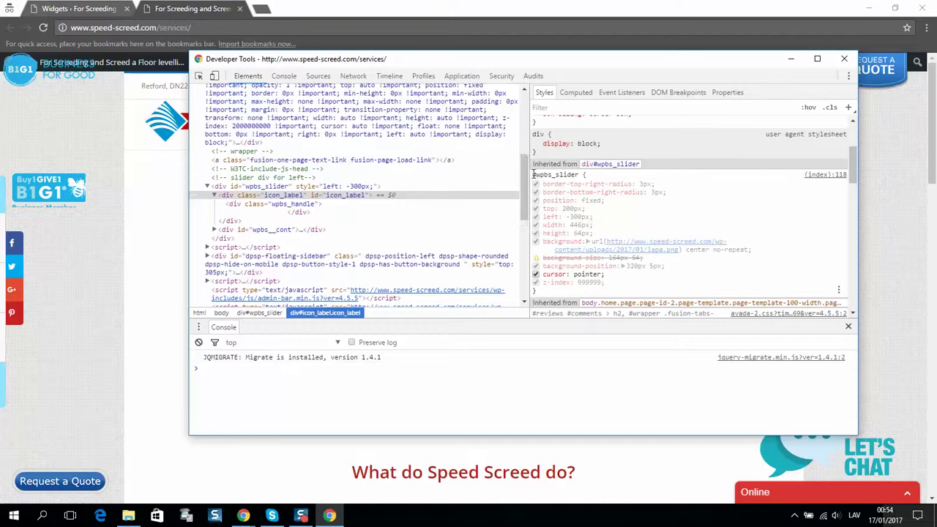
left_click_drag(532, 175, 572, 171)
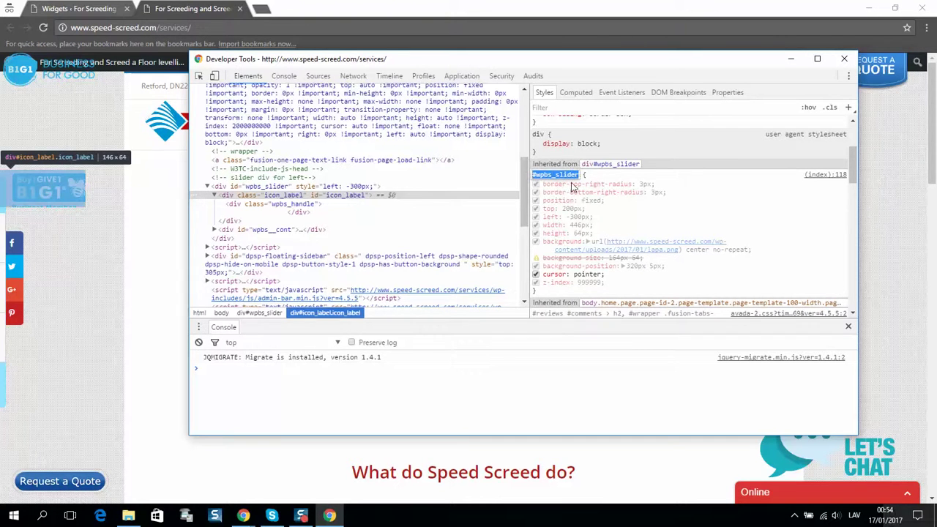
Close DevTools and open Avada Theme Options in the WordPress admin window.
key("F12")
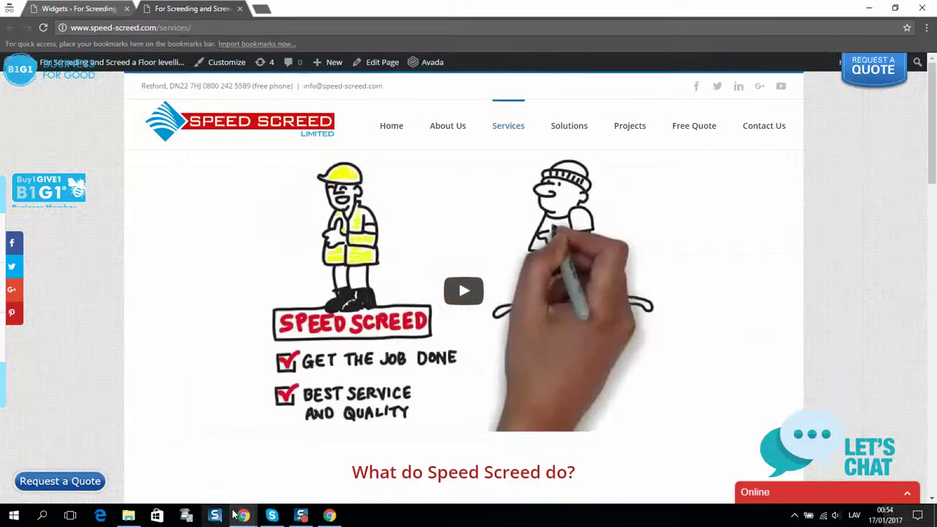
mouse_move(243, 515)
left_click(152, 471)
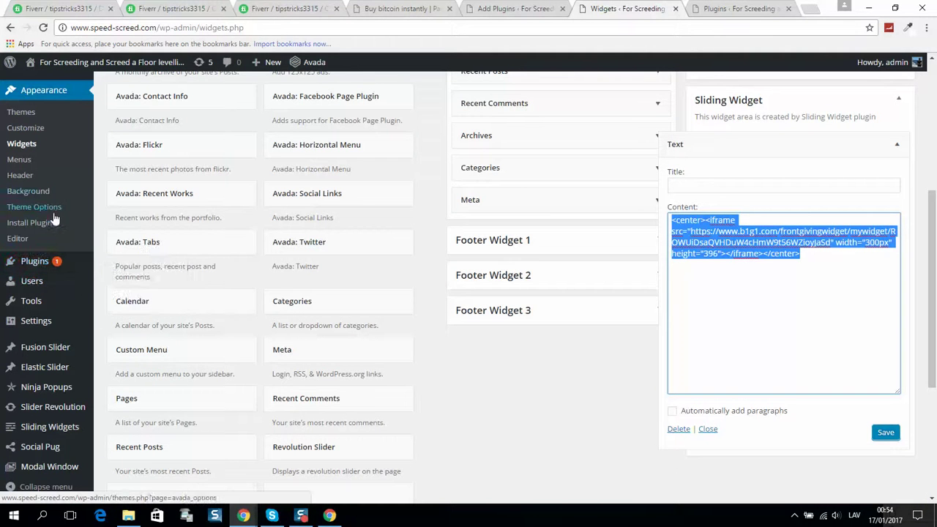
left_click(111, 211)
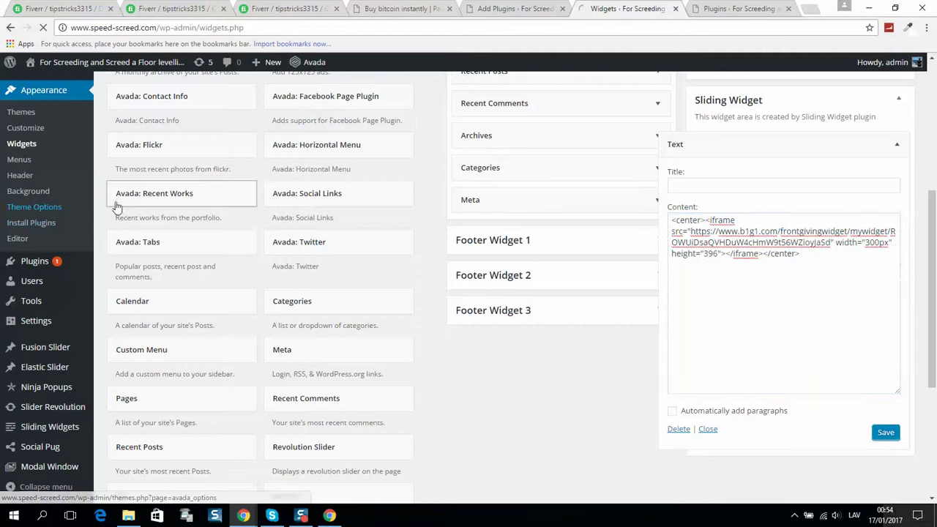
left_click(83, 206)
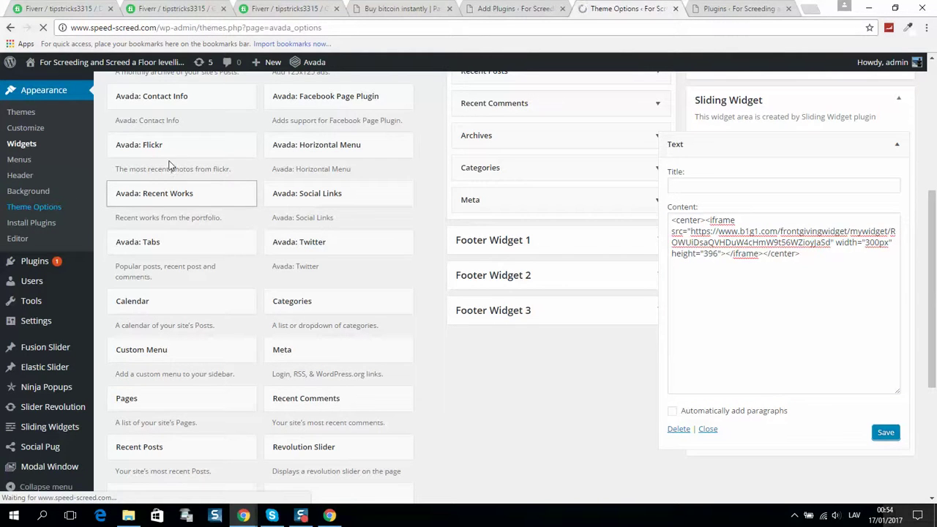
Select and copy the whole #wpbs_slider rule from the custom CSS.
scroll(195, 381, "down", 2)
scroll(195, 380, "down", 4)
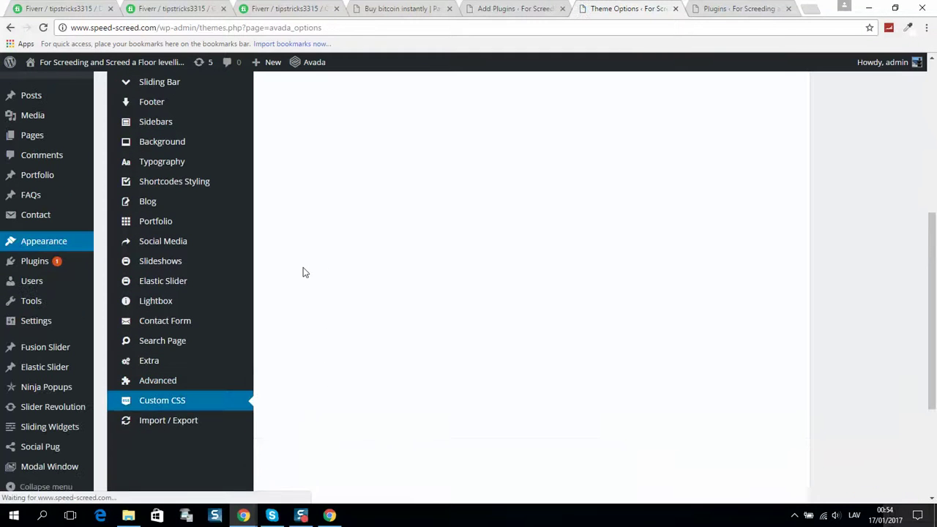
left_click_drag(330, 363, 315, 330)
right_click(364, 330)
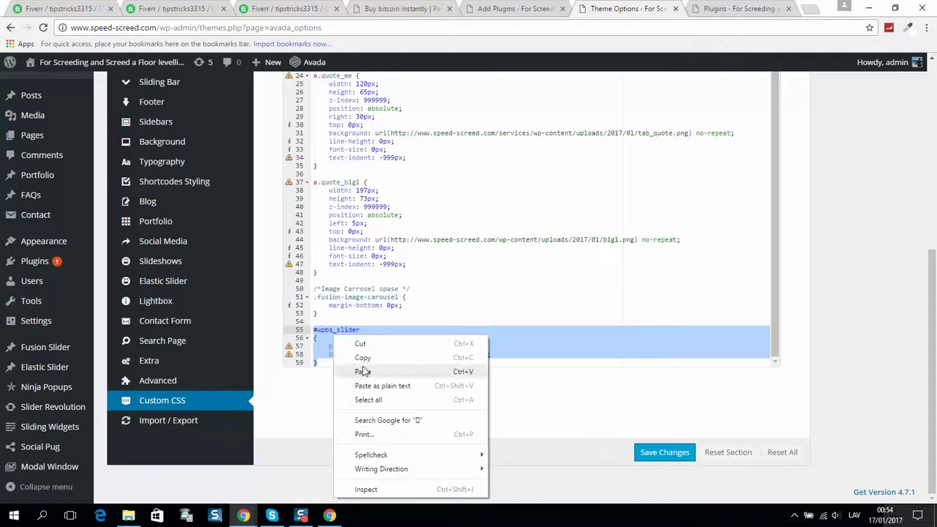
left_click(364, 358)
Open the Custom CSS section of Avada Theme Options in the other window.
mouse_move(249, 517)
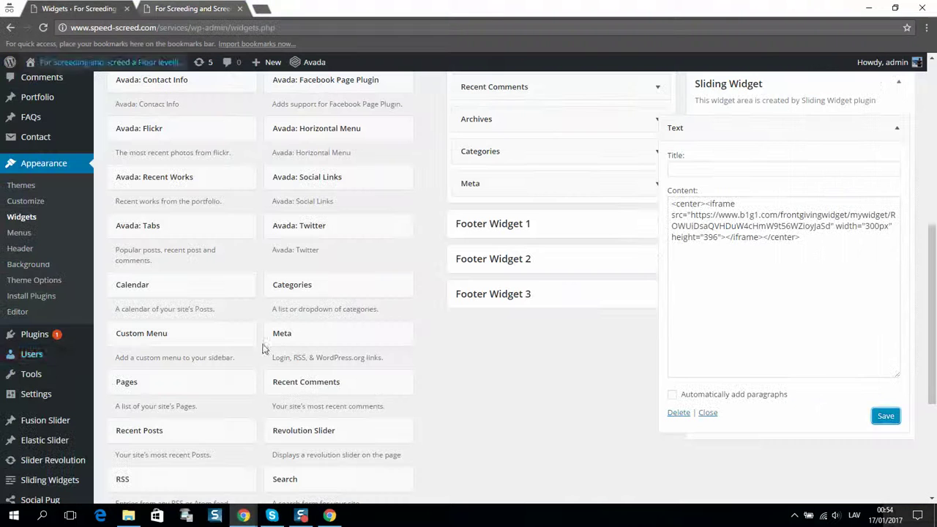
key("ctrl+Tab")
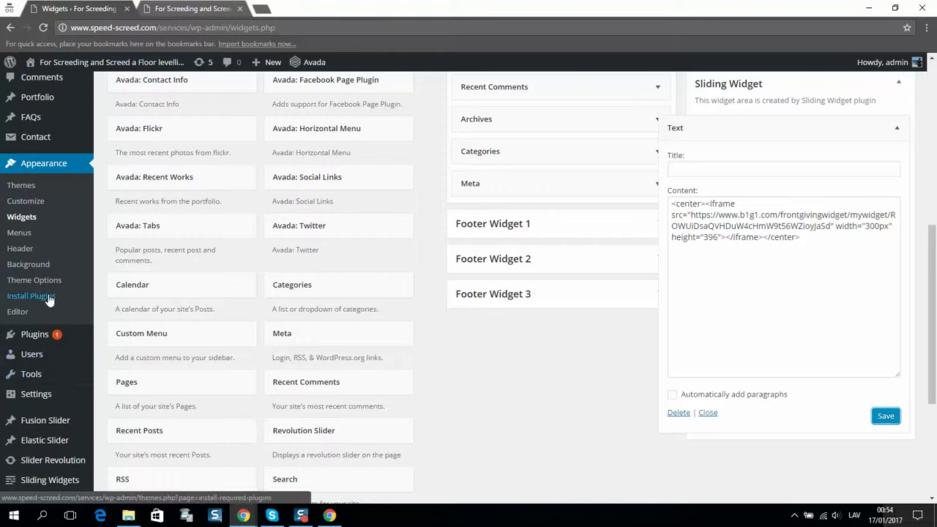
left_click(51, 278)
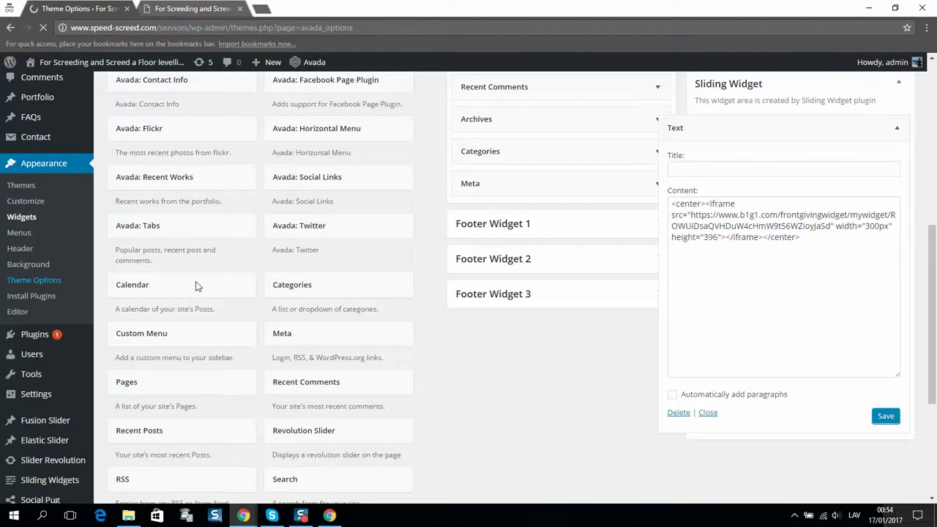
scroll(194, 379, "down", 5)
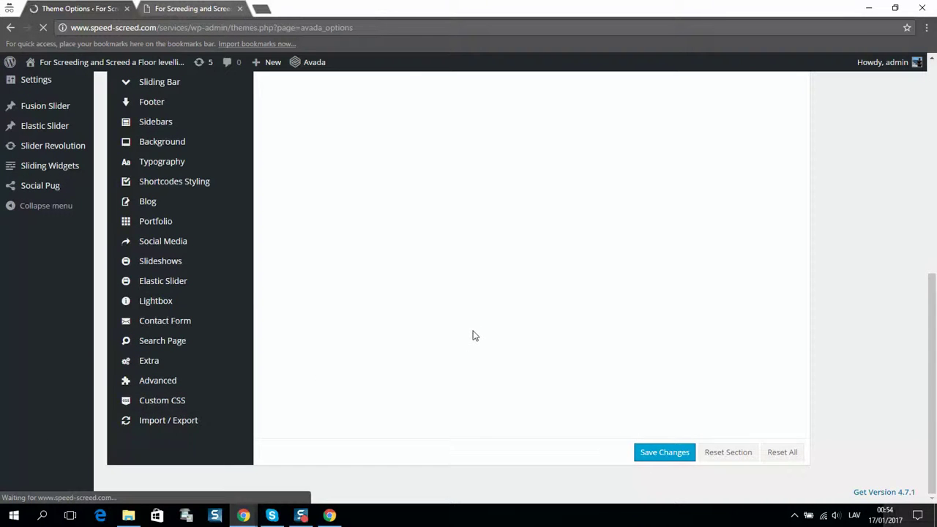
scroll(473, 330, "down", 2)
left_click(196, 287)
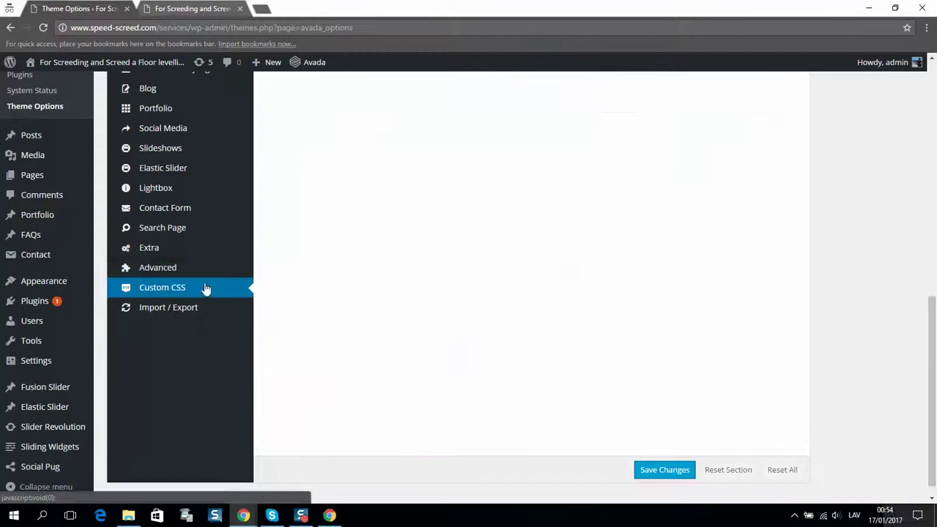
Paste the #wpbs_slider rule (135px 64px, 310px 0px) after the last rule and save.
scroll(461, 265, "down", 1)
left_click(404, 364)
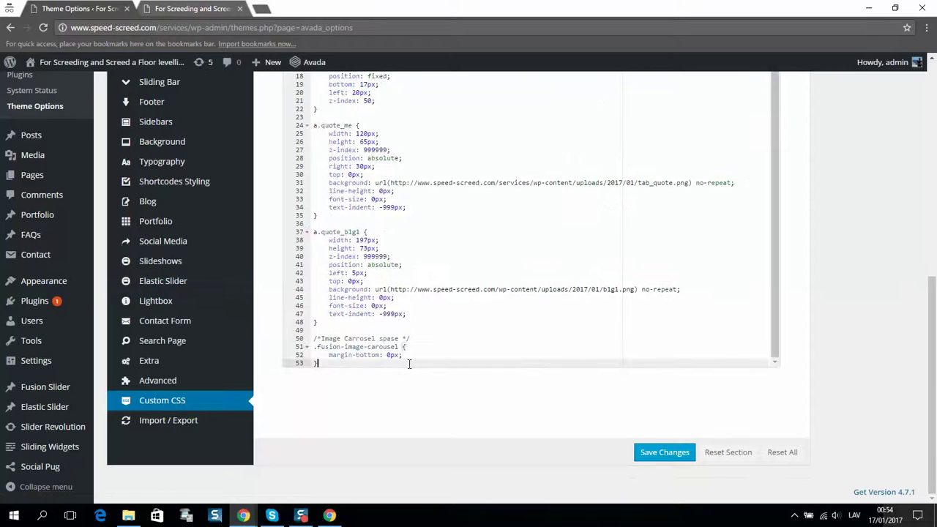
key("ctrl+v")
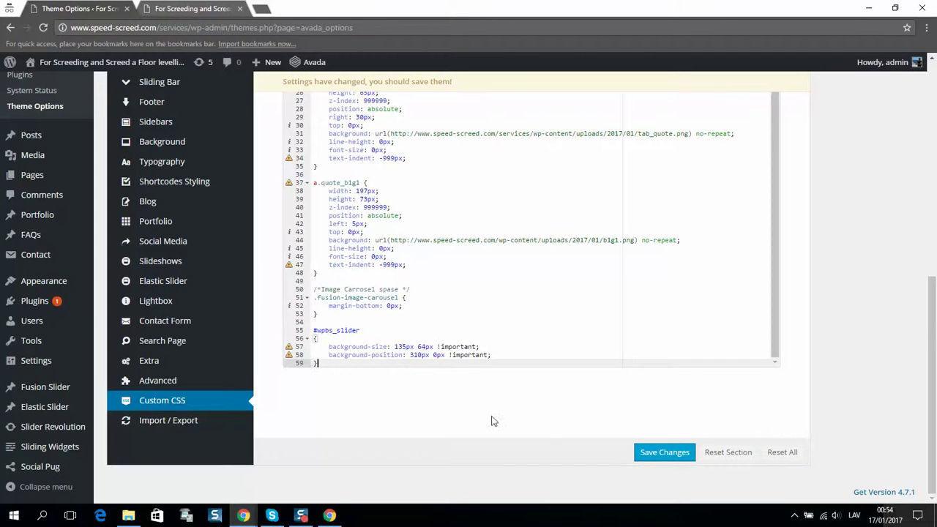
left_click(664, 452)
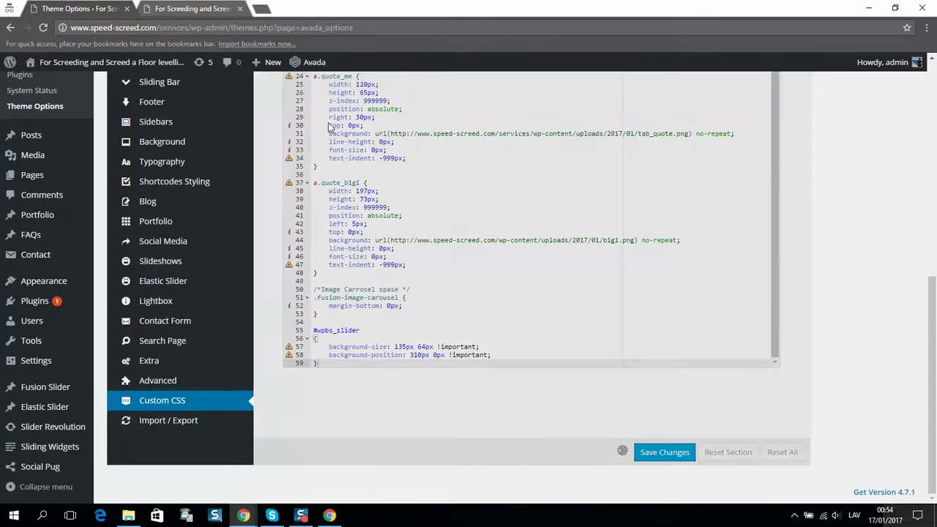
left_click(194, 8)
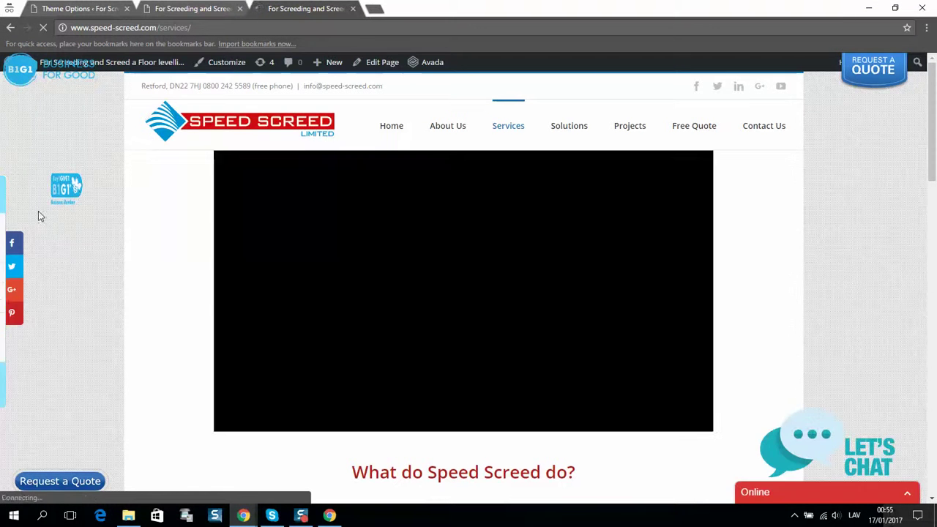
Re-save the theme options, then reload the services page and check the larger B1G1 badge.
left_click(99, 8)
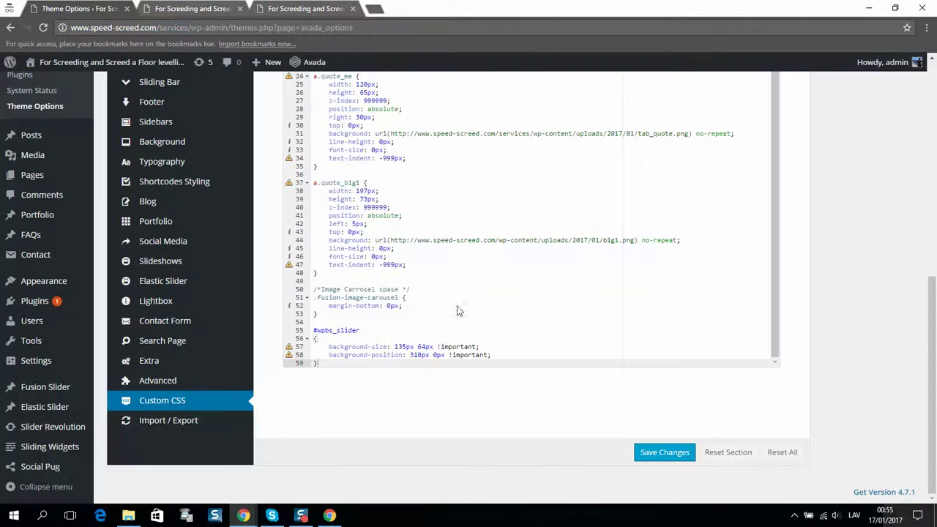
left_click(644, 454)
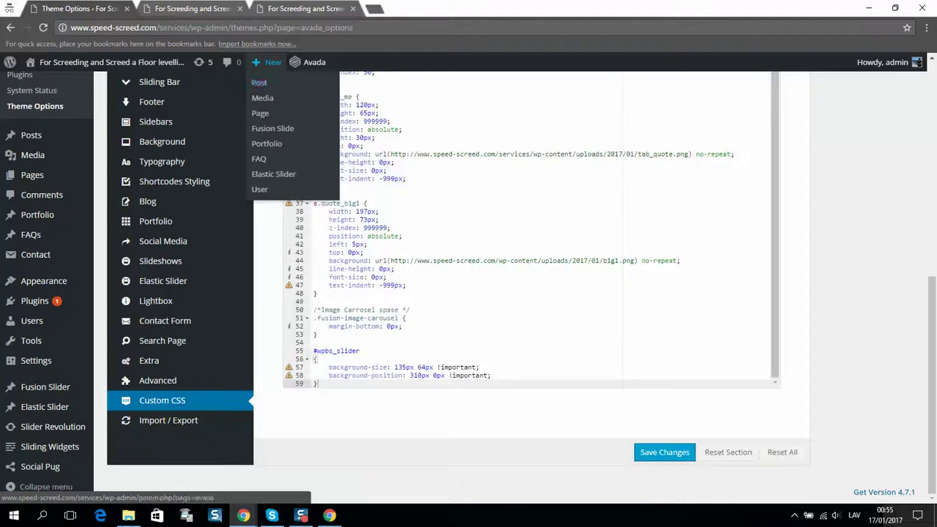
left_click(300, 8)
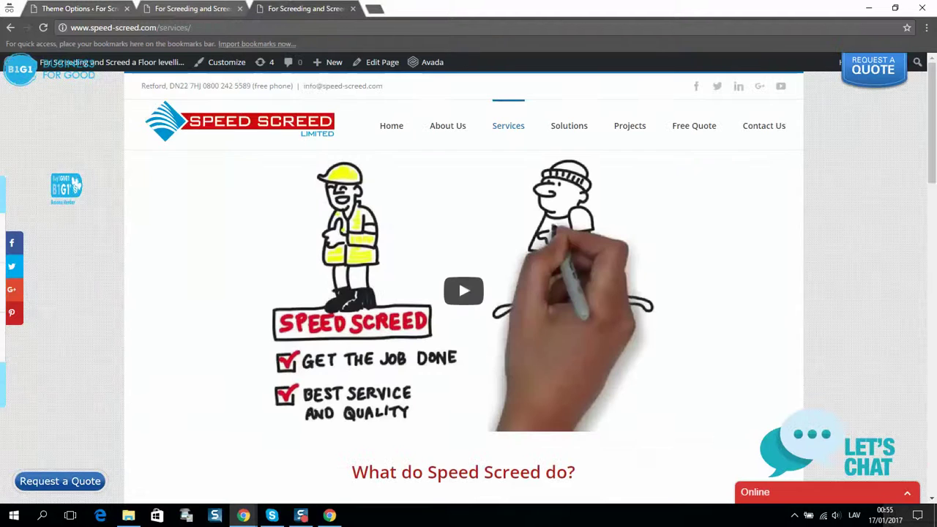
left_click(46, 28)
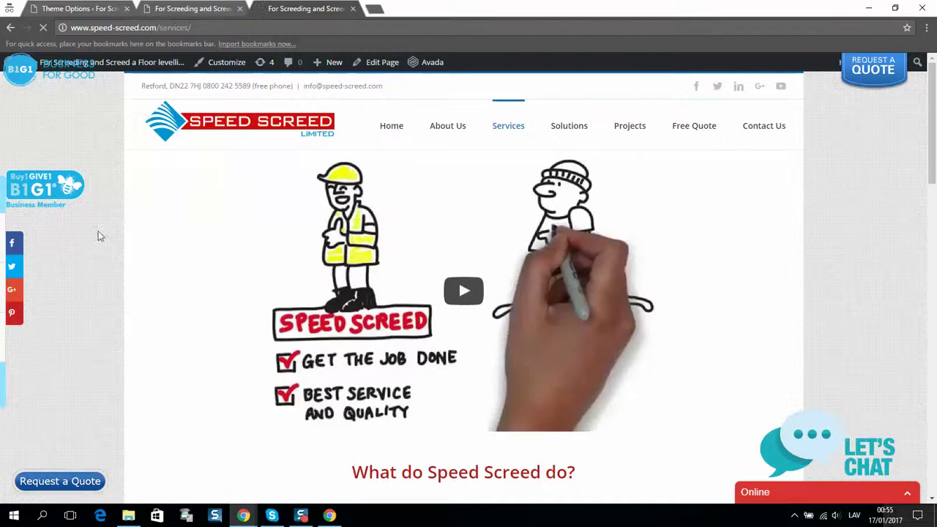
mouse_move(58, 190)
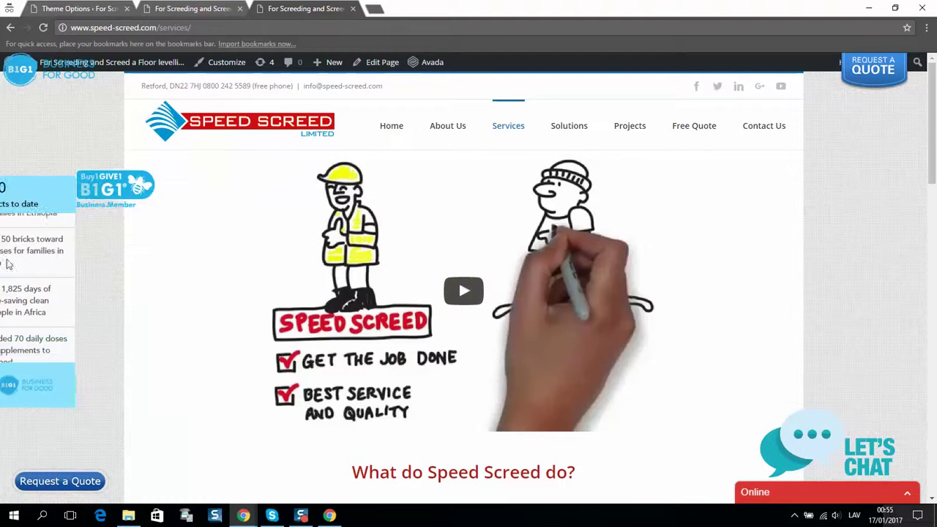
scroll(73, 203, "down", 3)
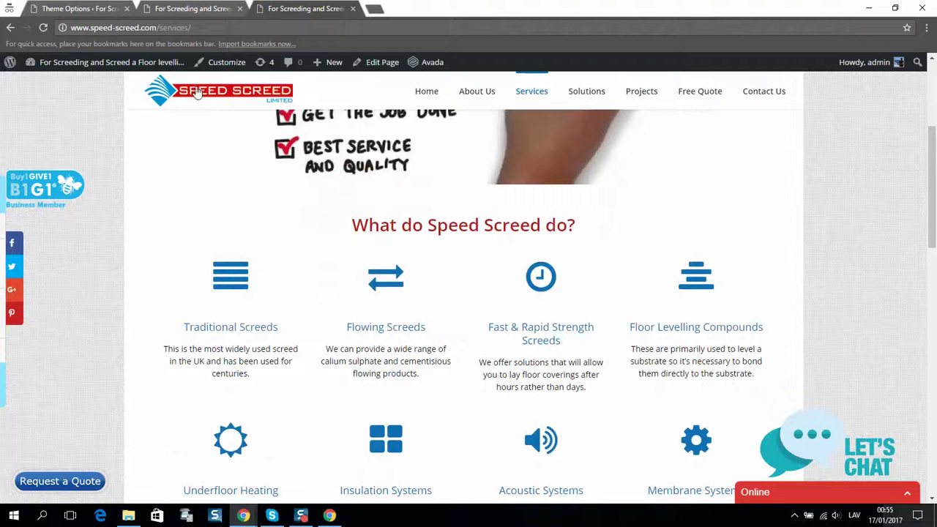
scroll(198, 66, "up", 3)
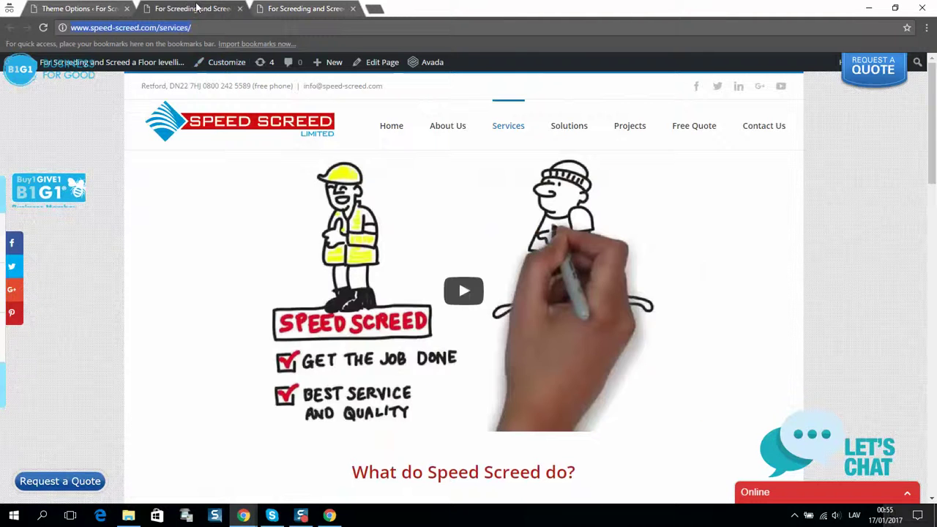
Bring the Developer Tools window forward, move it aside, and close it.
left_click(63, 8)
key("alt+Tab")
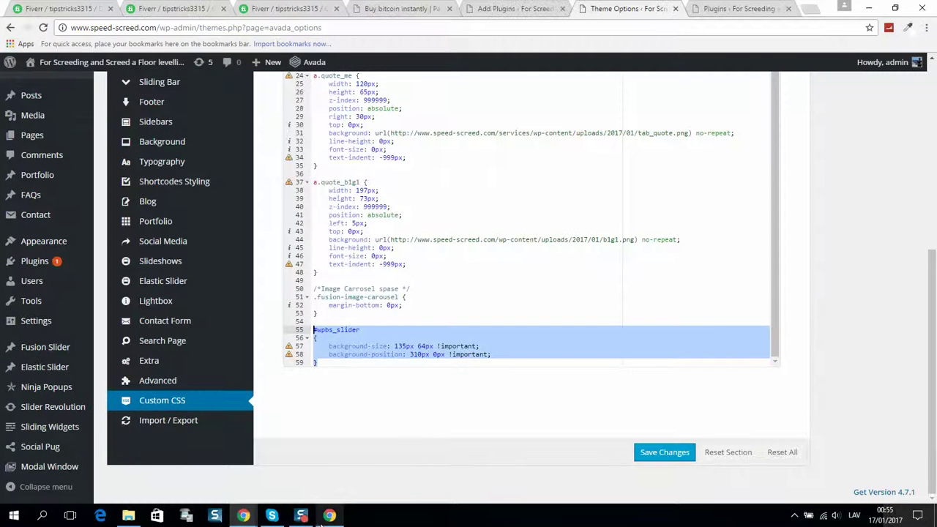
mouse_move(242, 517)
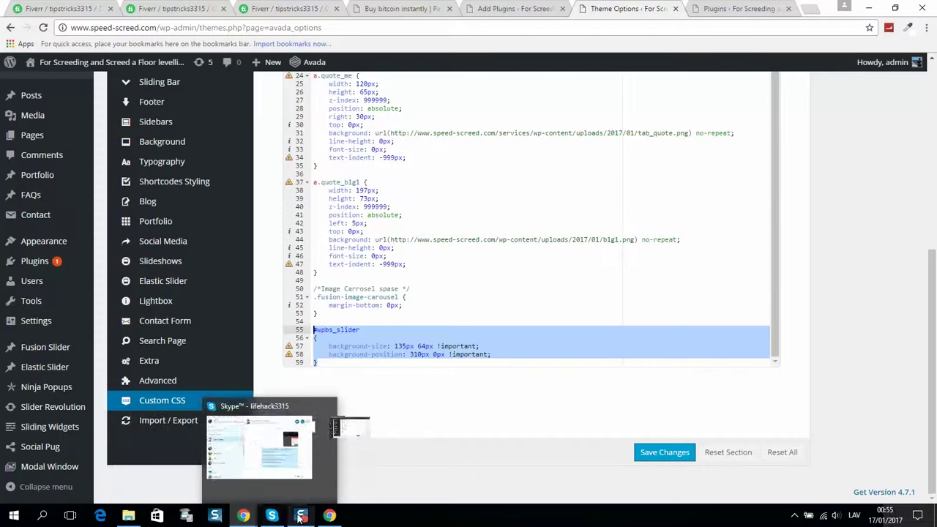
left_click(340, 472)
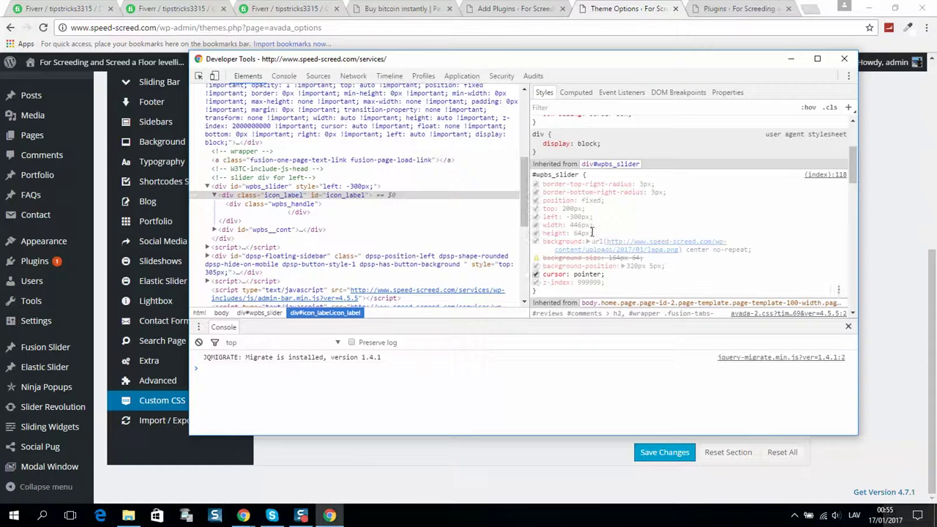
left_click_drag(504, 54, 596, 58)
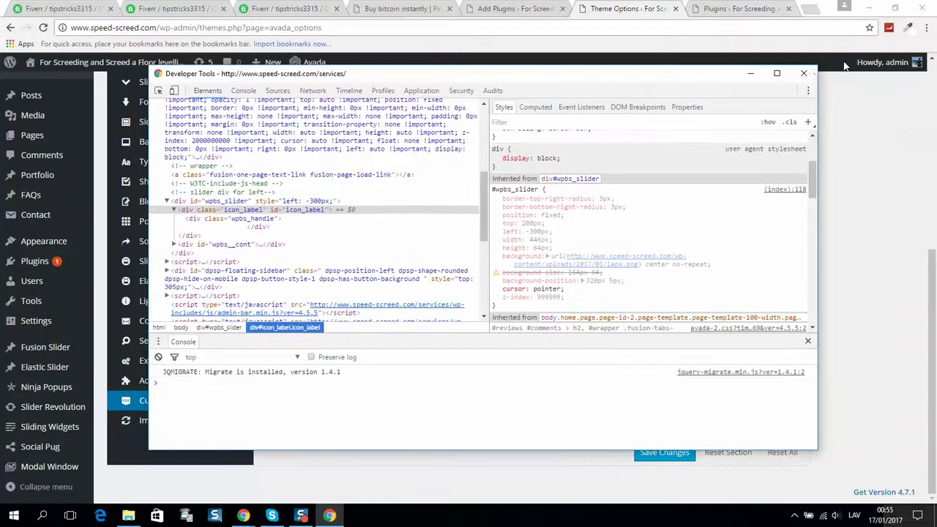
left_click(804, 73)
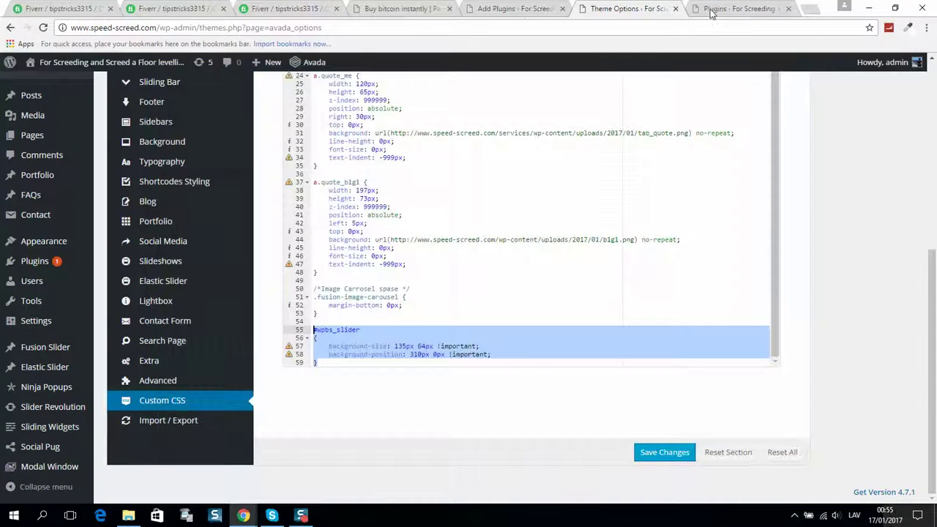
Check the installed plugins list, then return to the Avada custom CSS editor.
left_click(737, 9)
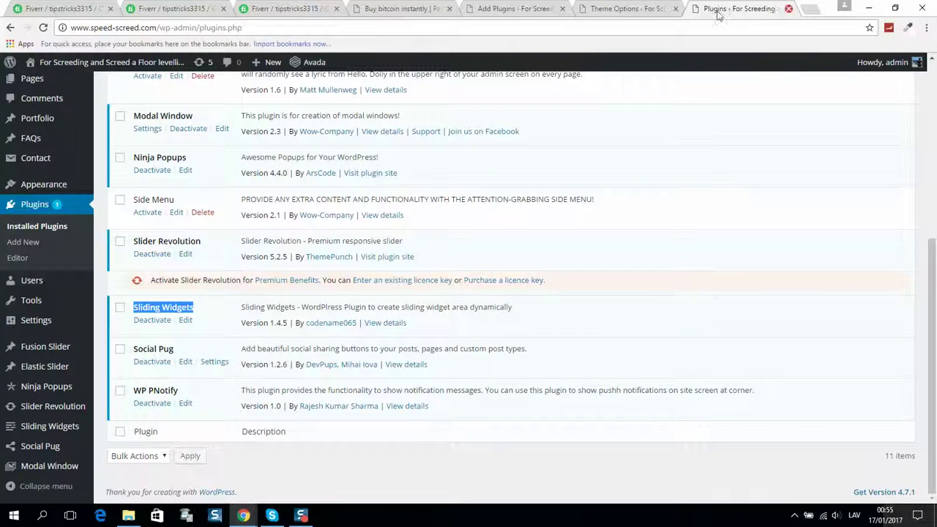
left_click(630, 9)
mouse_move(66, 63)
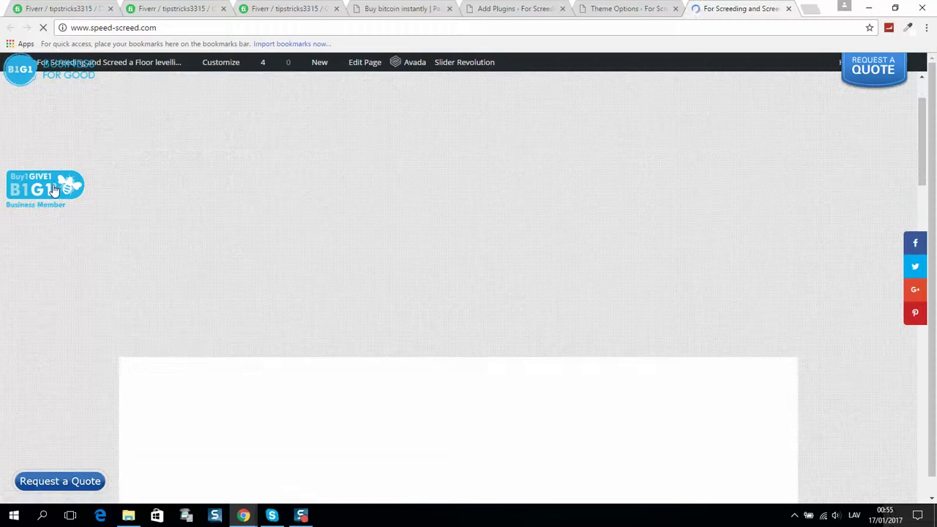
right_click(54, 187)
left_click(410, 356)
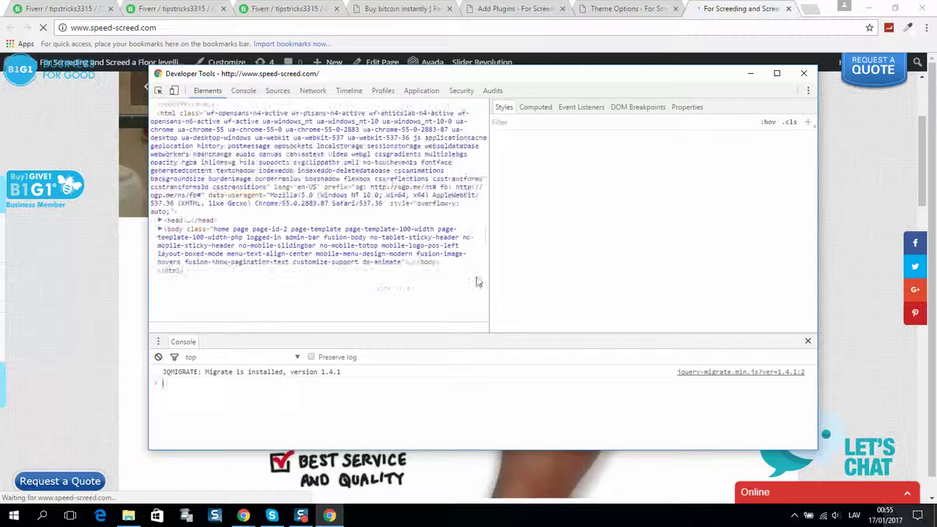
left_click(159, 91)
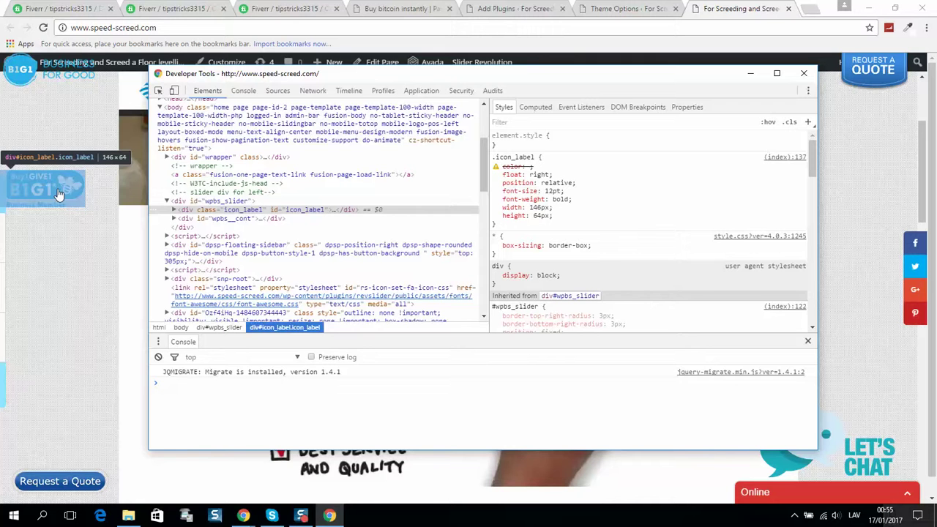
left_click(174, 210)
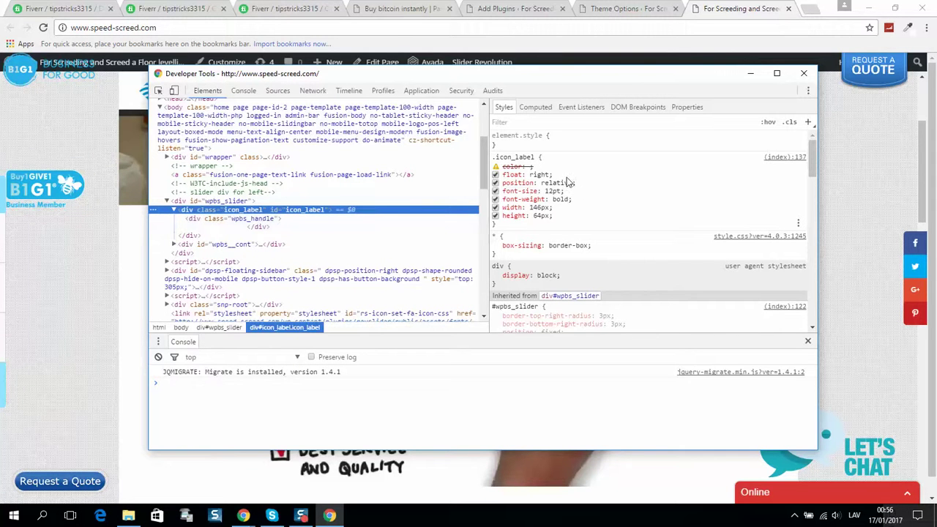
scroll(567, 220, "down", 3)
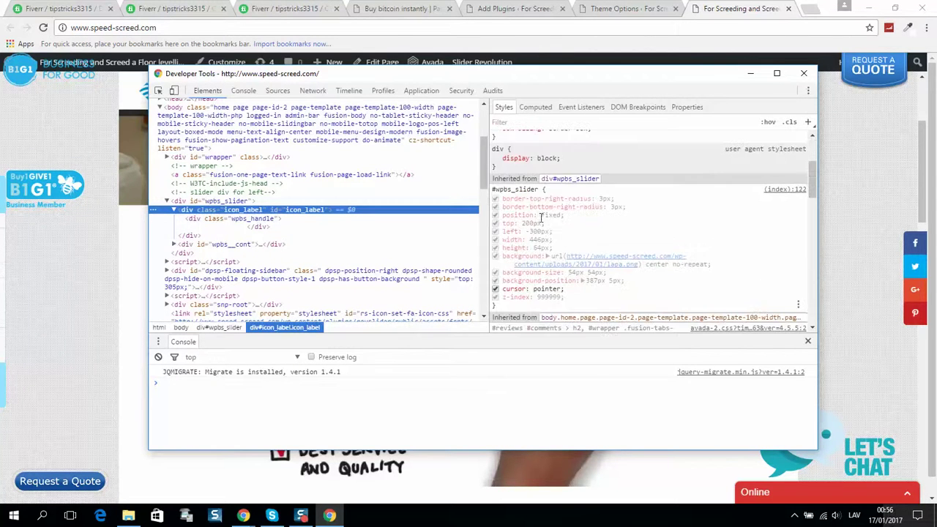
left_click(499, 185)
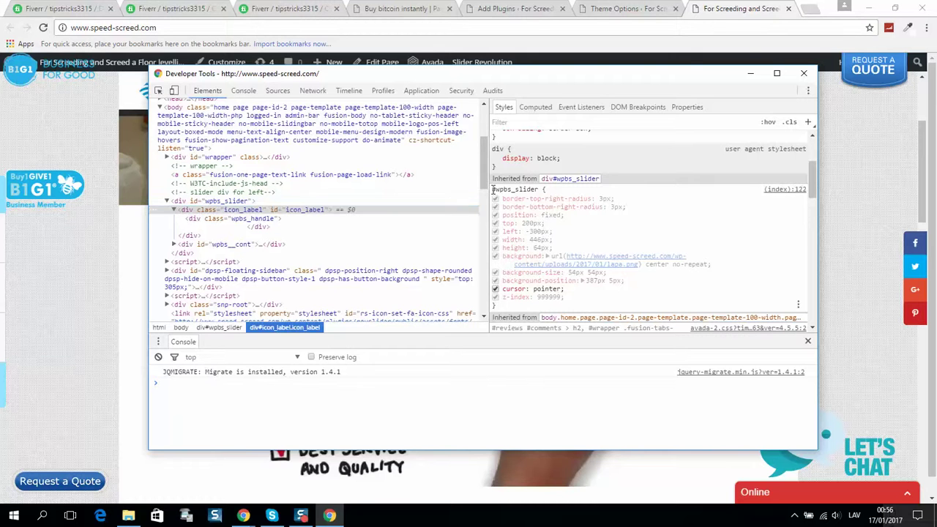
left_click(549, 189)
key("Return")
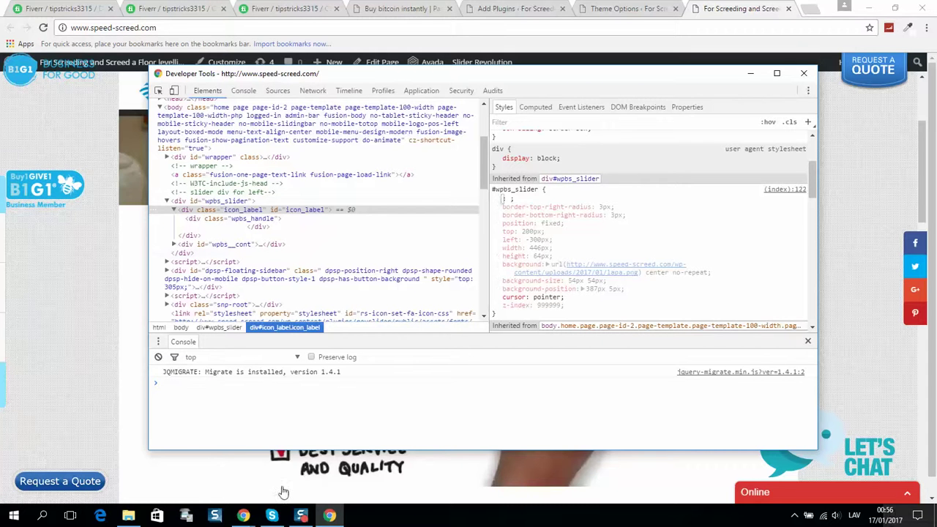
left_click(234, 517)
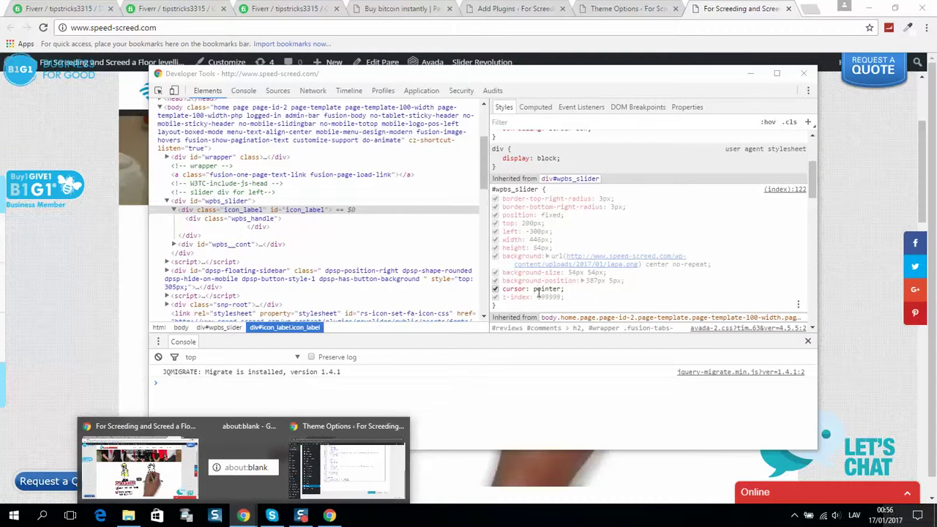
left_click_drag(515, 273, 598, 269)
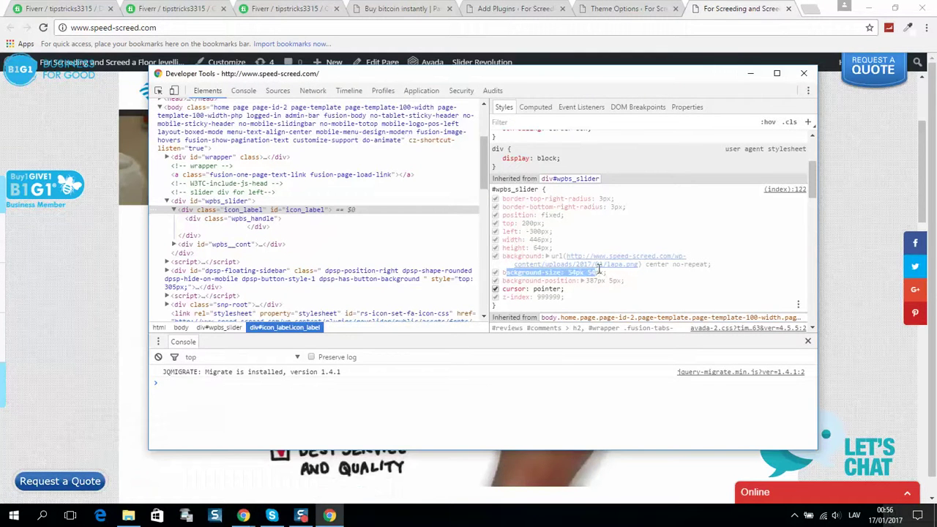
left_click(508, 273)
left_click_drag(522, 281, 622, 281)
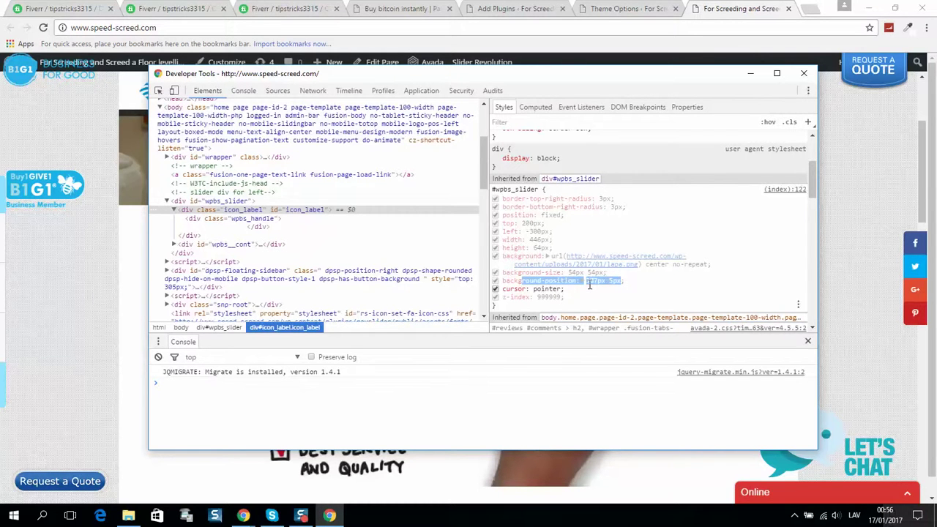
triple_click(589, 285)
left_click(804, 73)
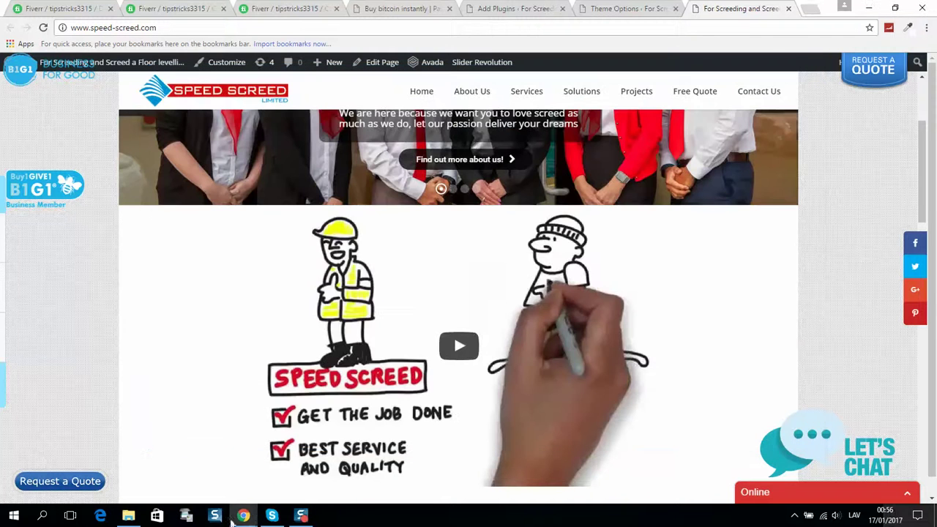
Review the #wpbs_slider selector and its !important flag, then return to the services page.
mouse_move(248, 512)
left_click(278, 461)
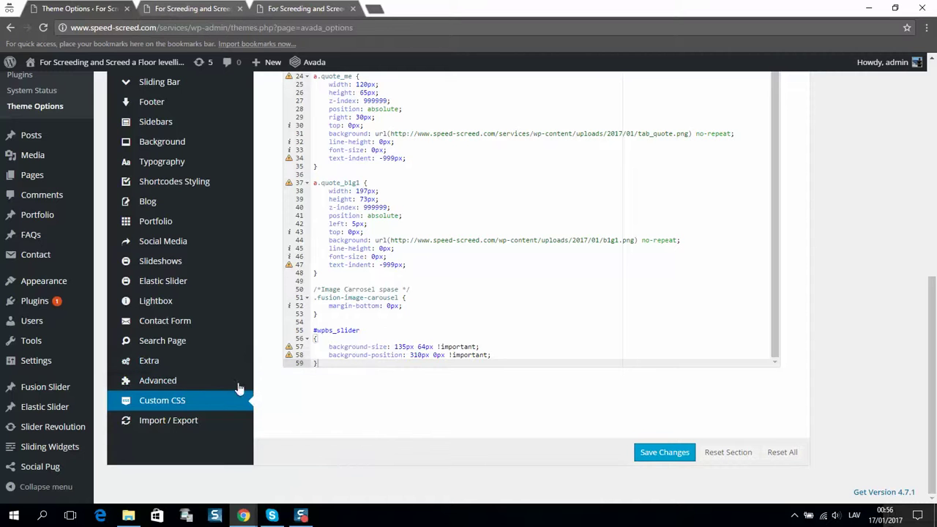
left_click_drag(315, 330, 375, 331)
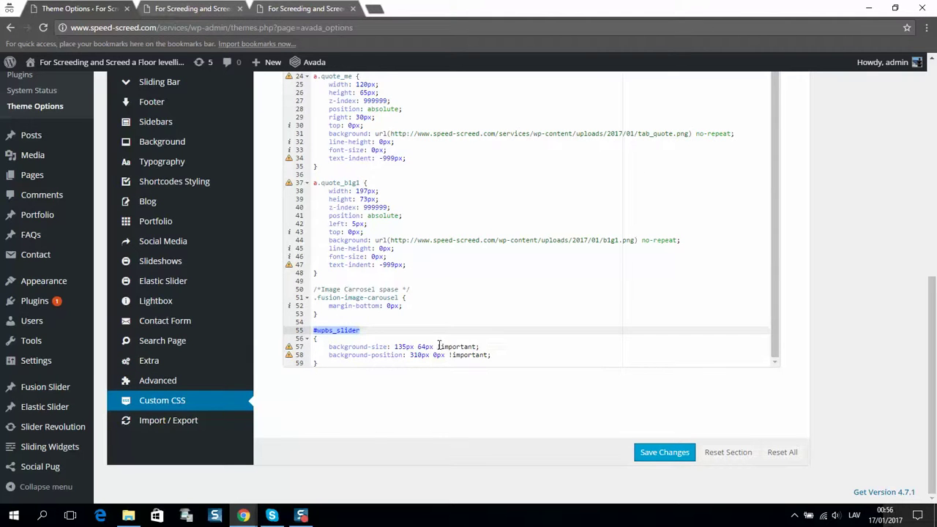
left_click_drag(439, 346, 466, 344)
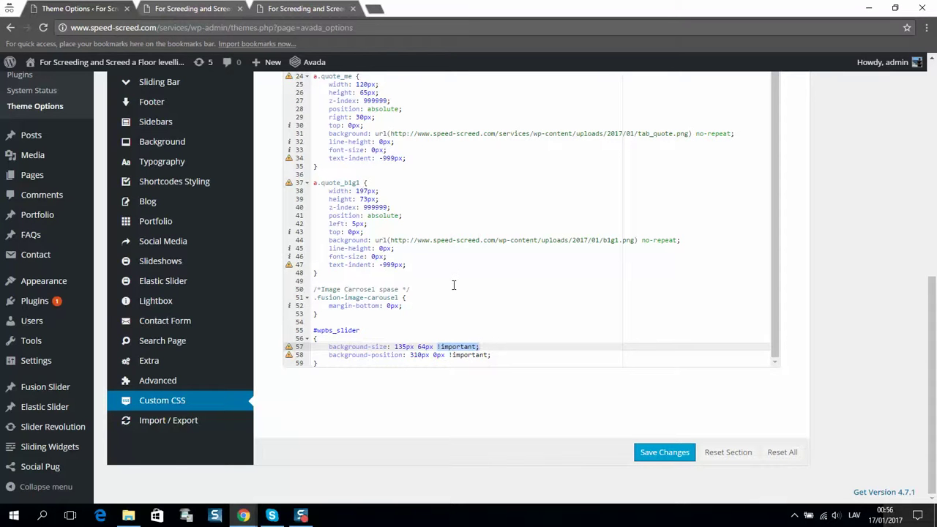
scroll(363, 302, "up", 8)
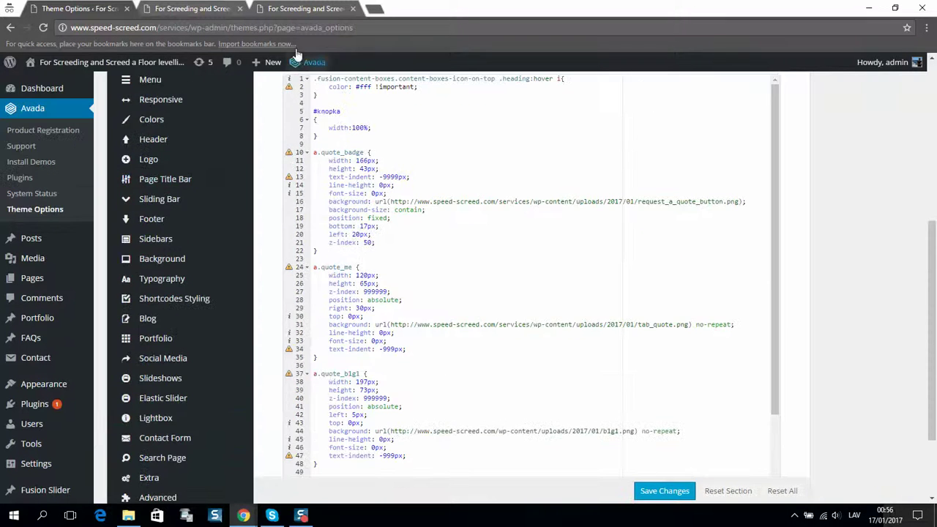
left_click(296, 9)
mouse_move(44, 187)
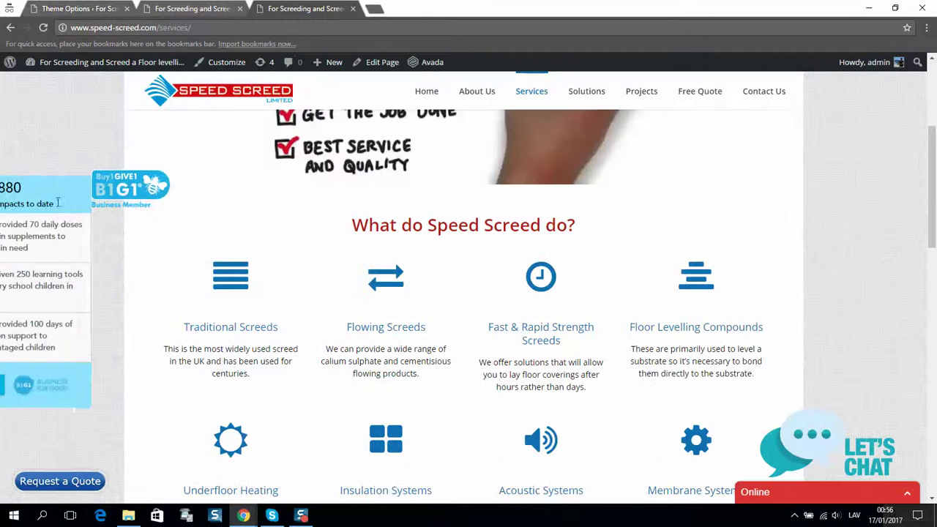